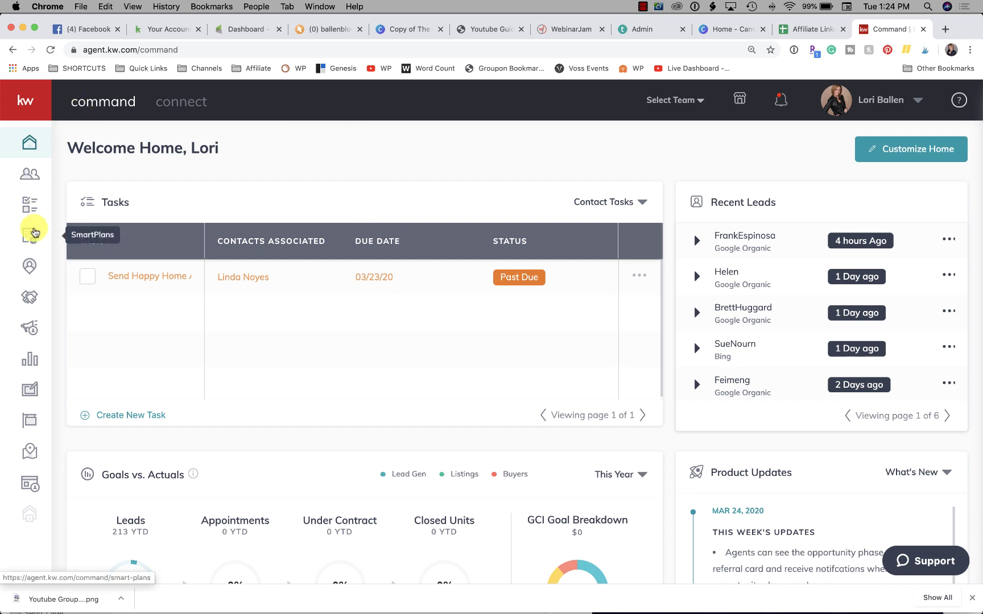
Create a new SmartPlan named Covid-19 in the Contacts category with the Manual Add trigger event
click(31, 238)
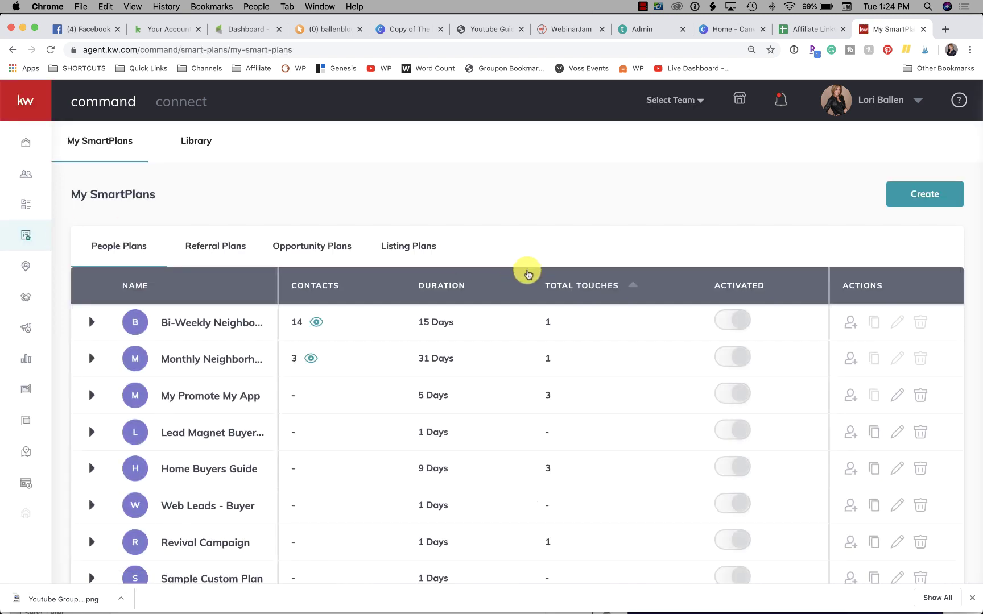
click(916, 198)
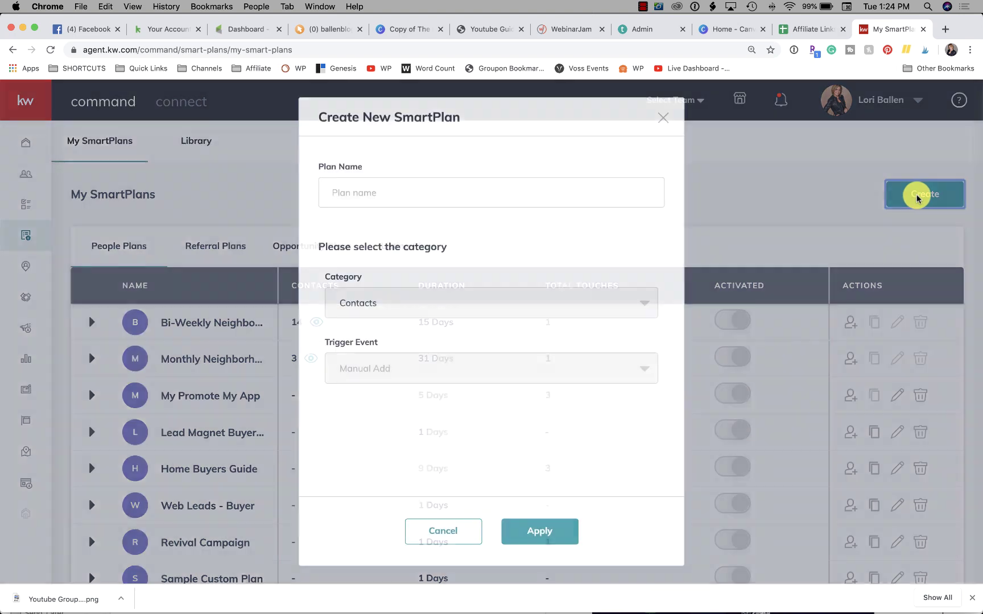
click(370, 196)
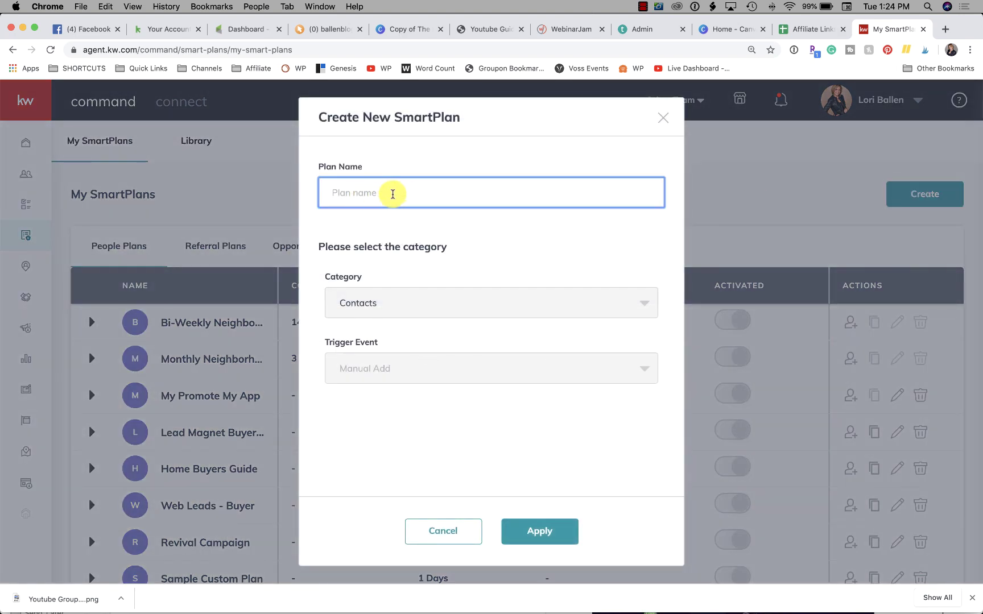
text(Cov)
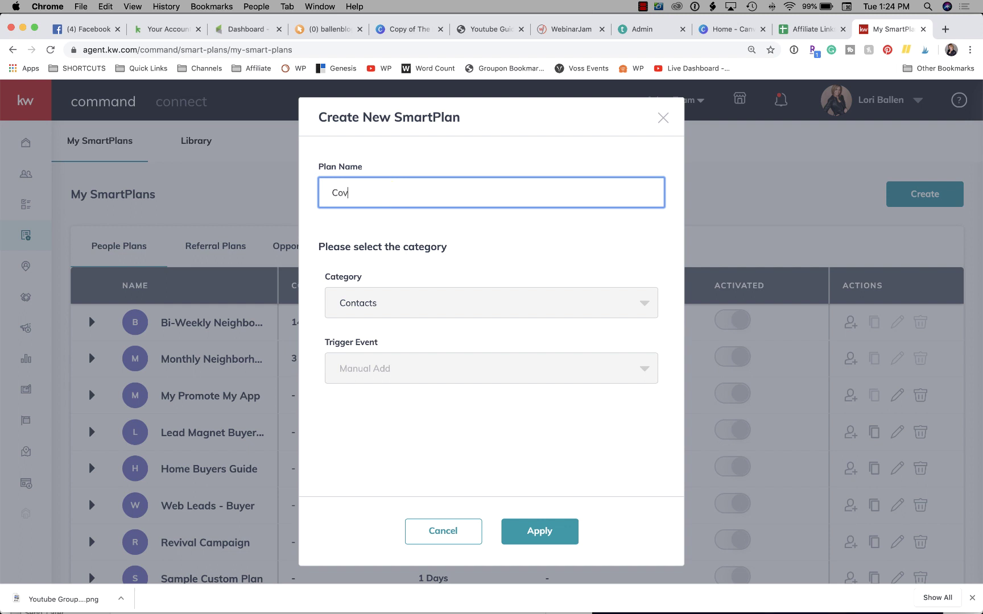
text(id-19)
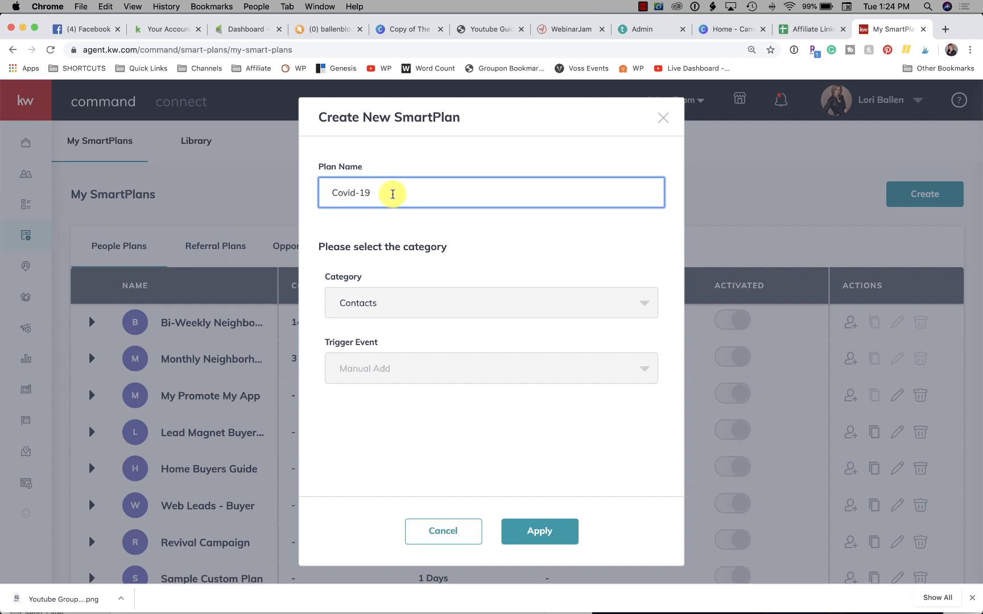
scroll(402, 290, down, 2)
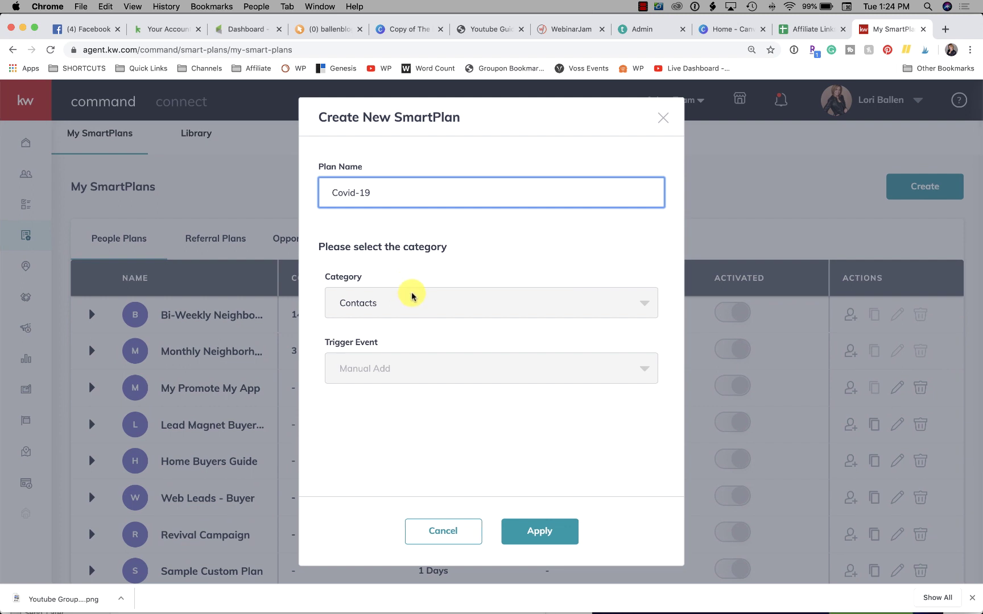
click(369, 307)
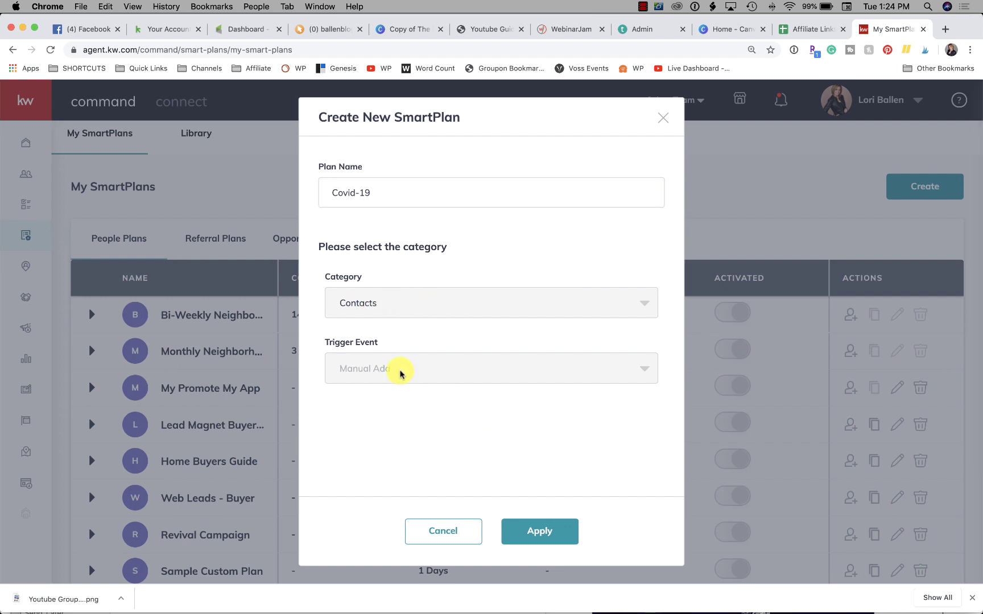
click(539, 531)
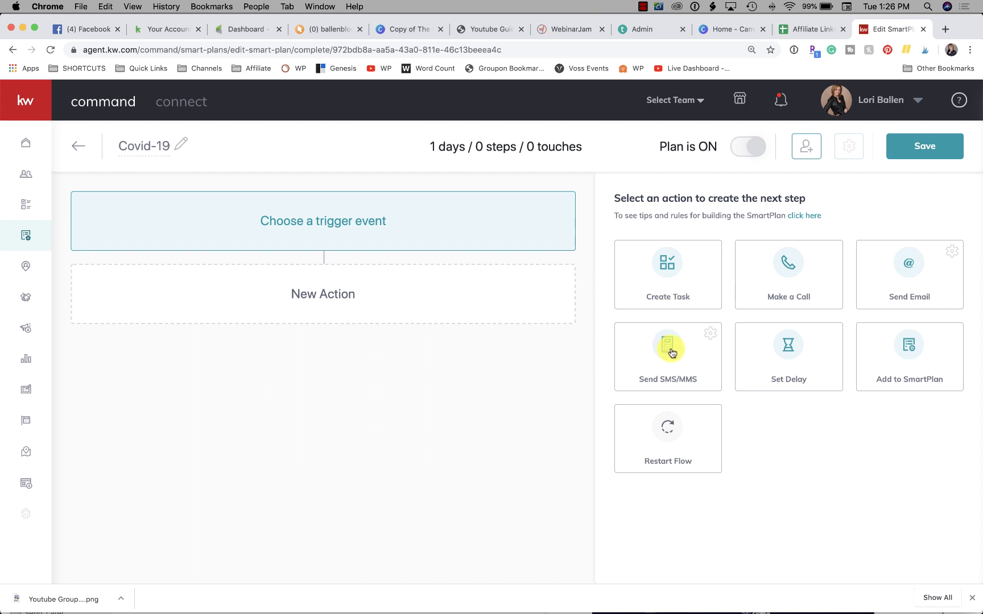
Add a Send SMS/MMS action as the first step of the Covid-19 plan
drag(669, 347, 356, 290)
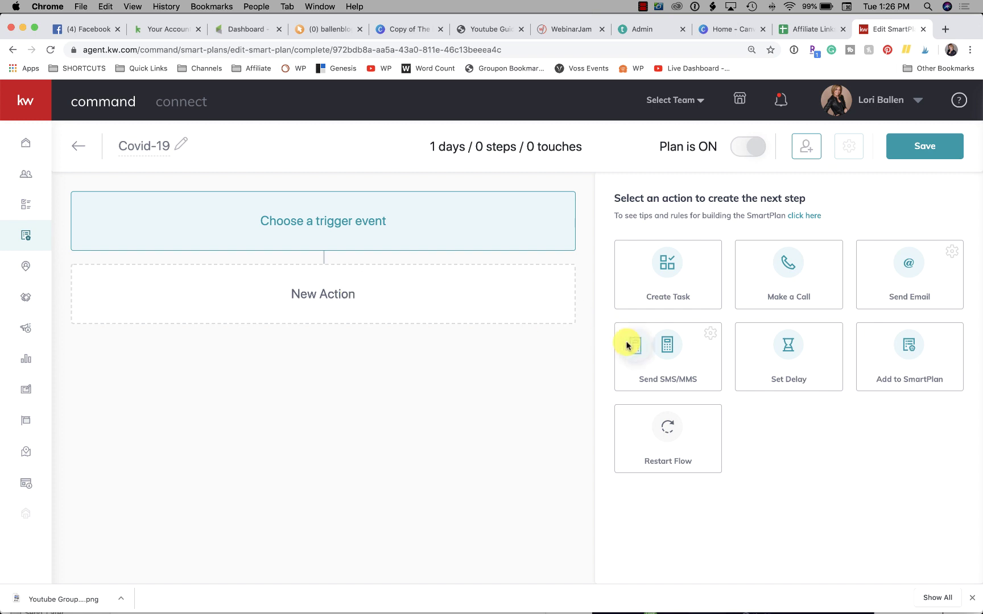
click(667, 353)
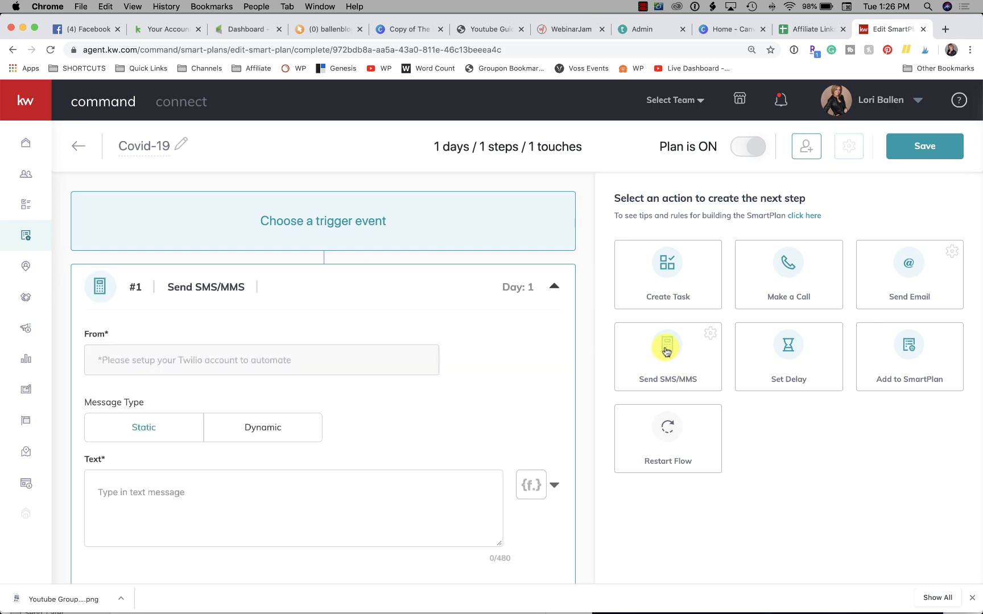
scroll(365, 312, down, 1)
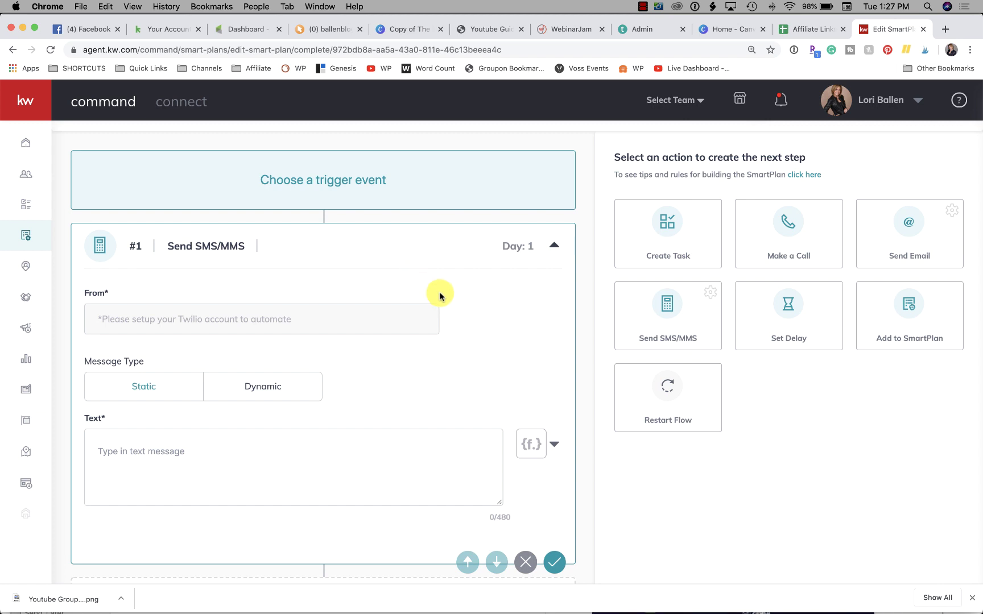
scroll(435, 295, down, 1)
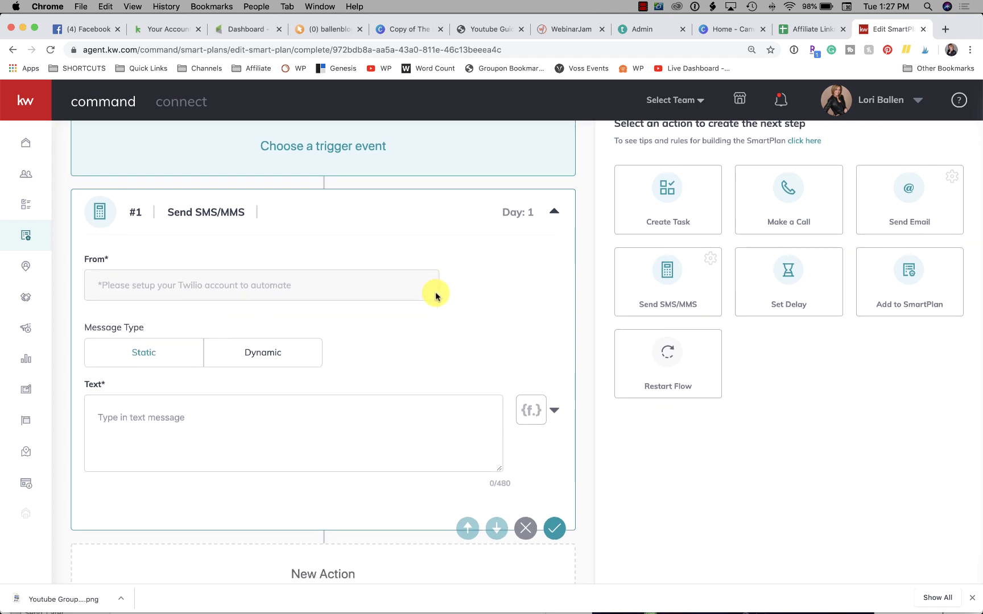
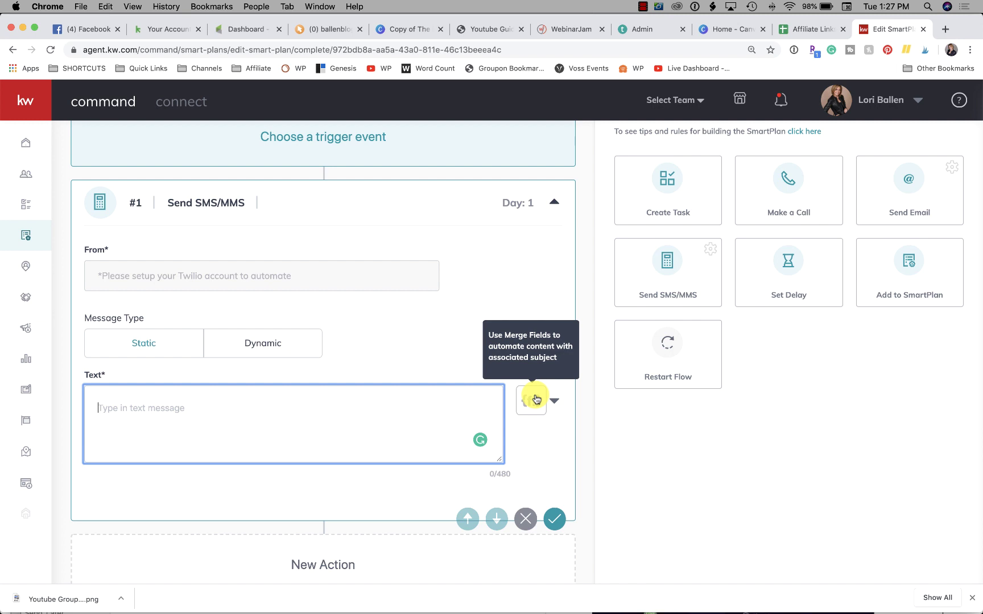
click(536, 399)
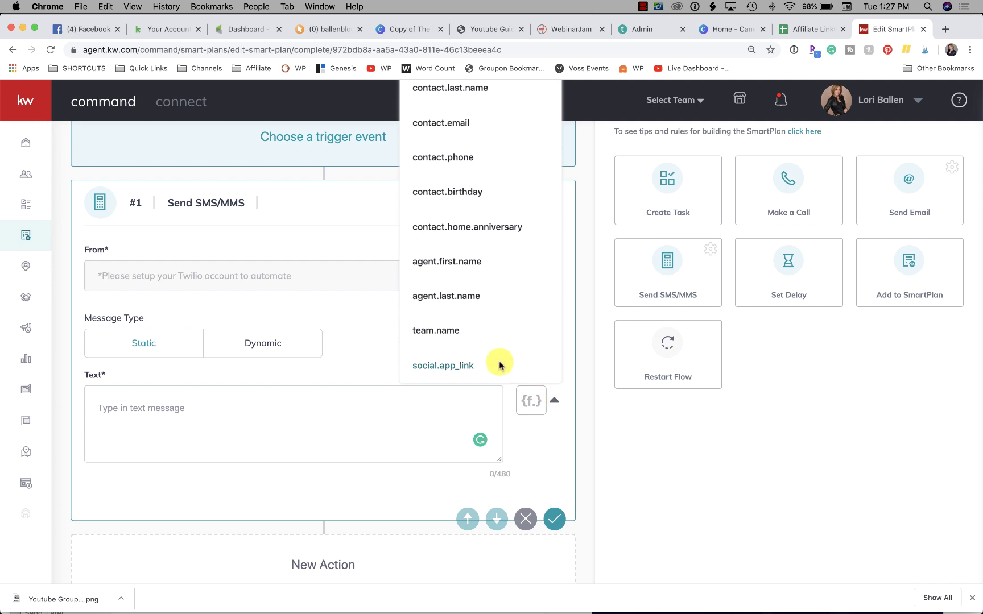
scroll(469, 256, up, 3)
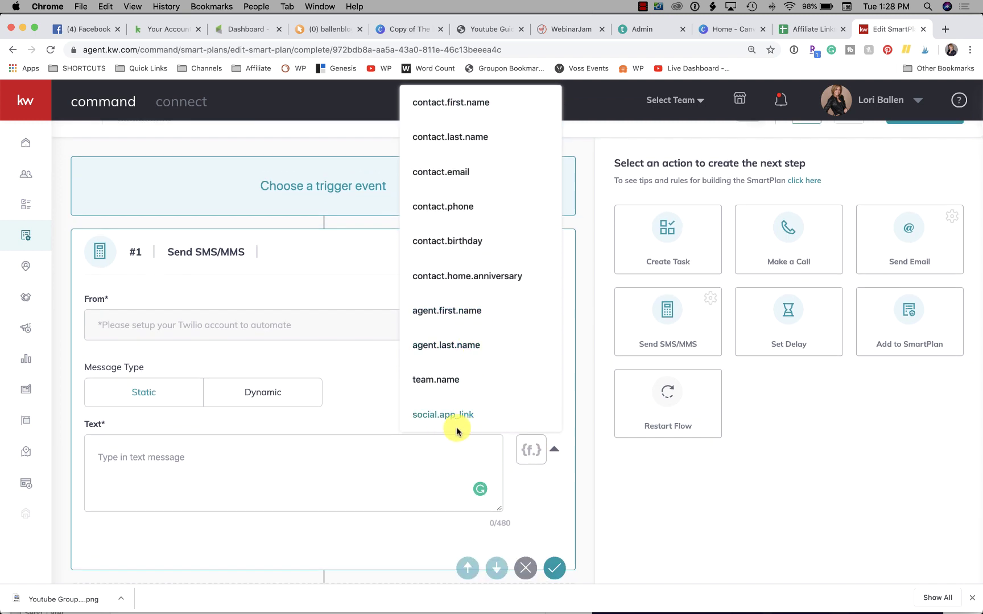
scroll(461, 413, up, 2)
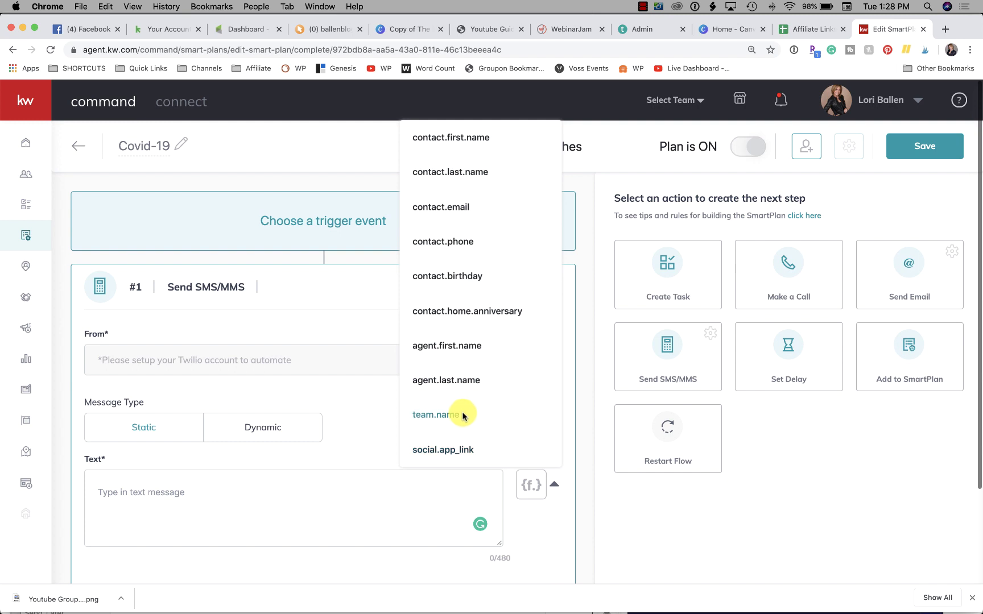
click(455, 146)
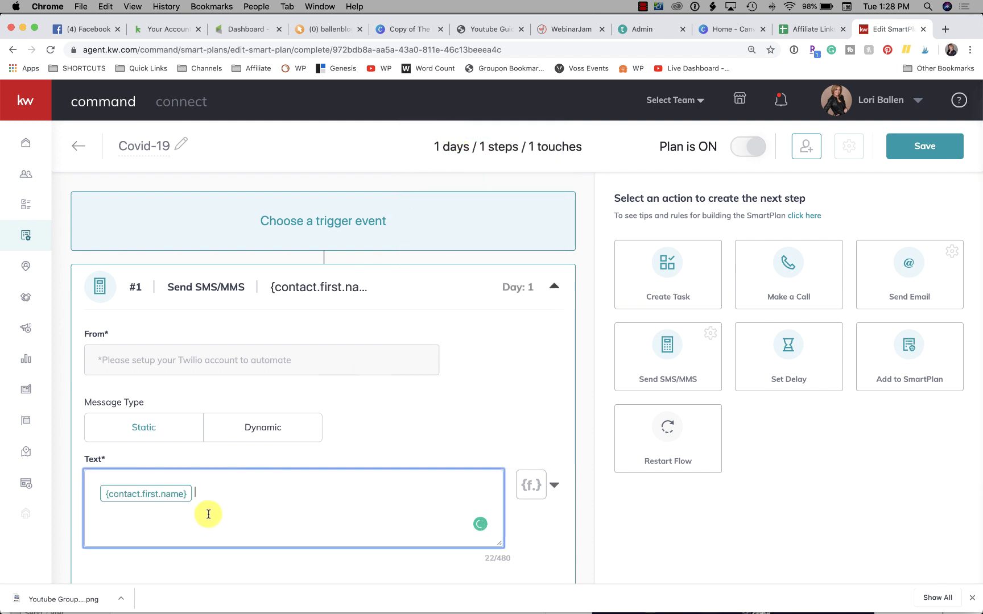
scroll(208, 514, down, 2)
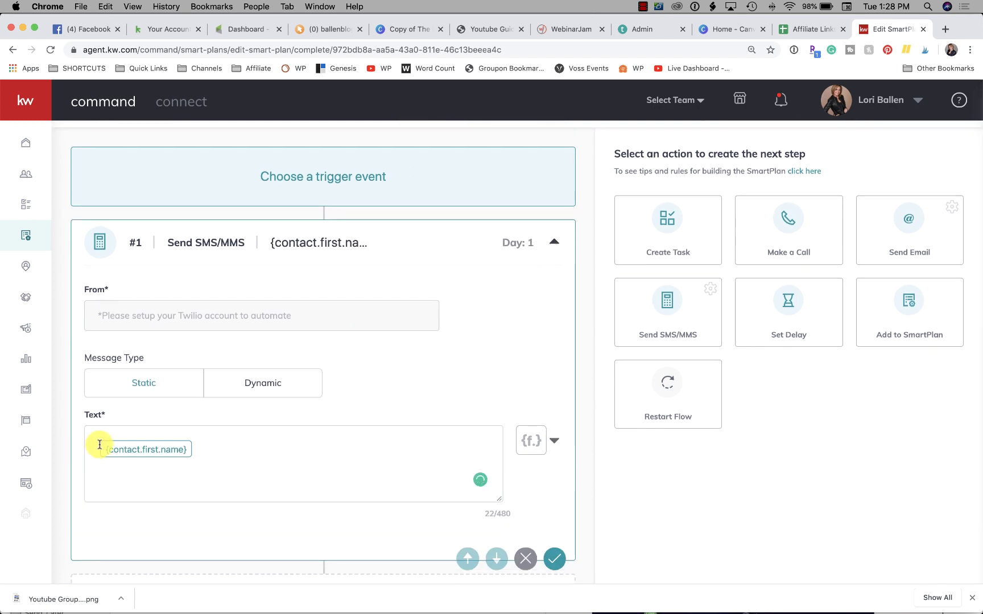
click(100, 444)
click(110, 446)
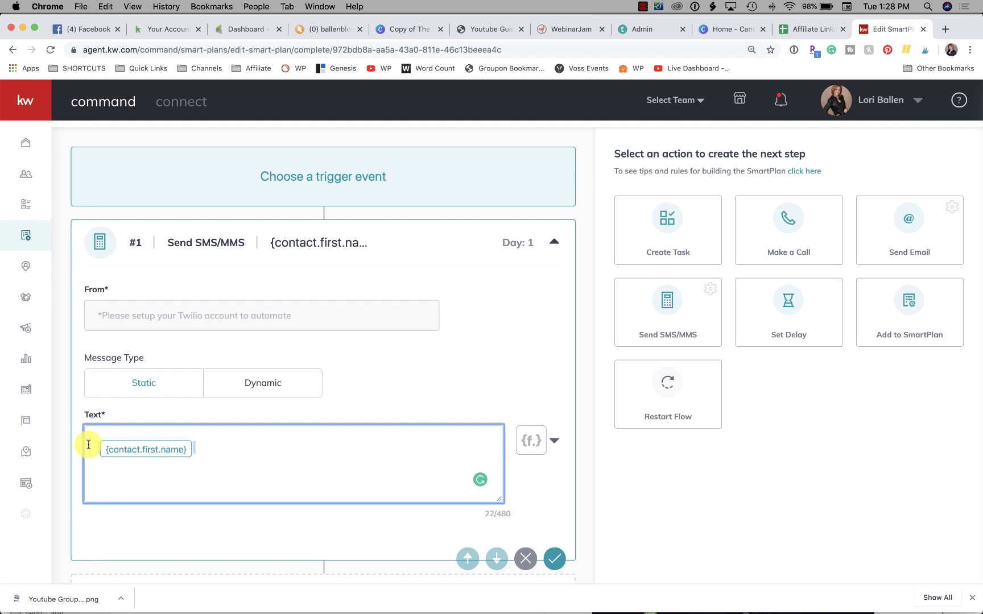
key(BackSpace)
Begin the text message with "Hi", followed by the contact.first.name merge field and a period
text(Hi)
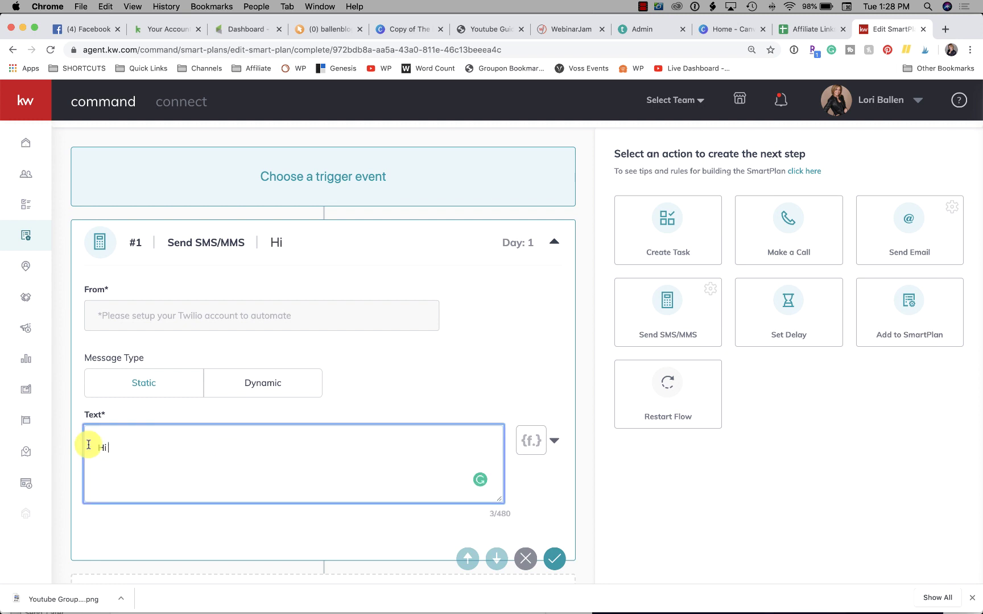
click(533, 440)
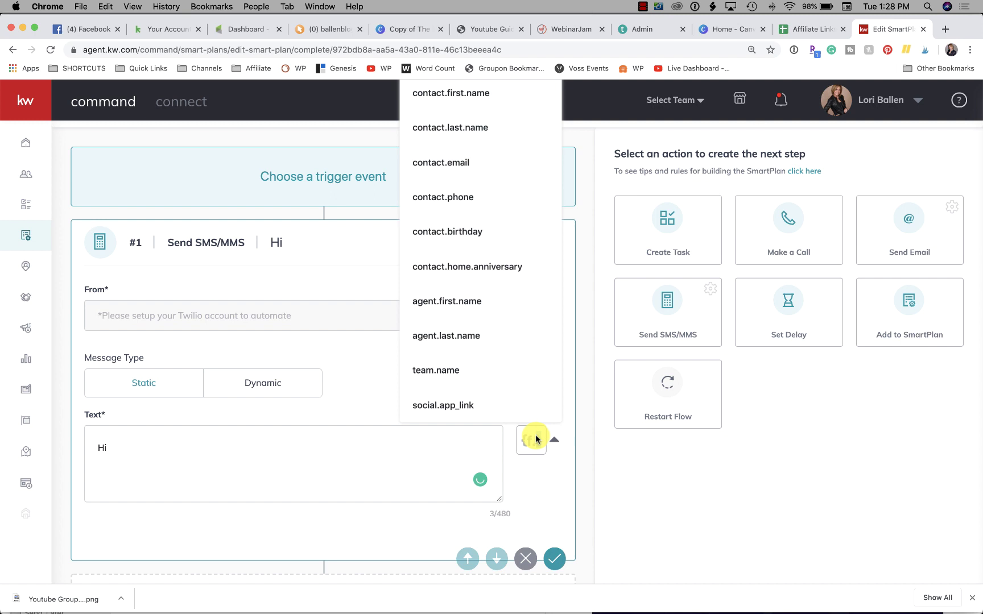
click(461, 107)
text(. )
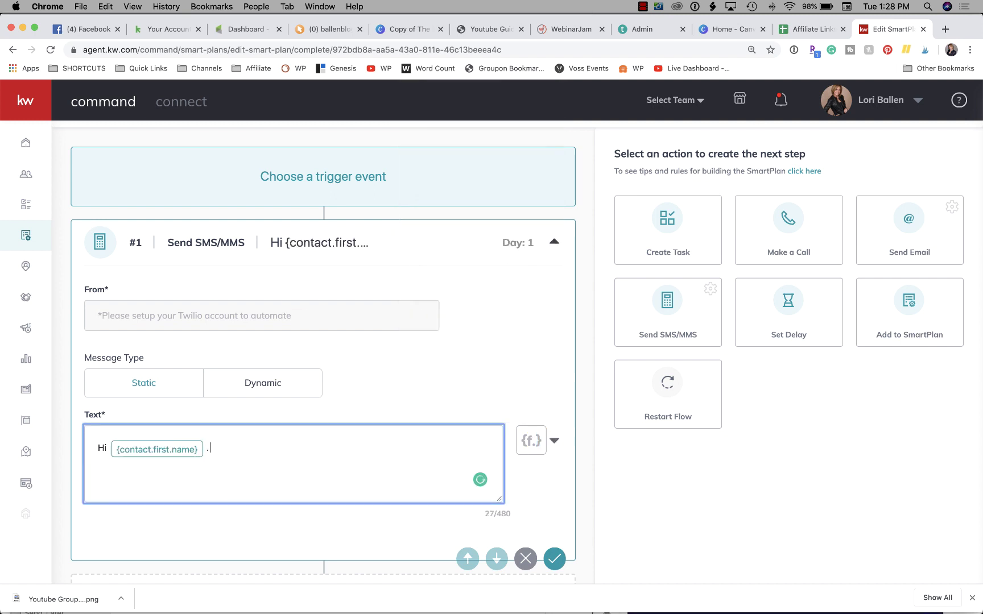
Continue the text message with "Just checking in on you guys. Is there anything you need?" and sign it with the agent's full name
text(Just checking in o)
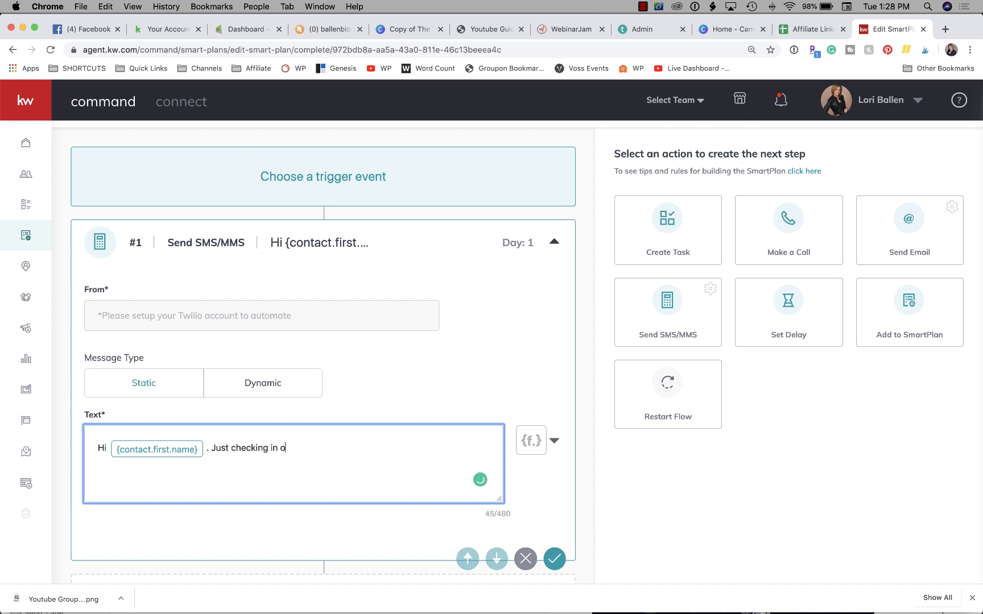
text(n you guys. Is th)
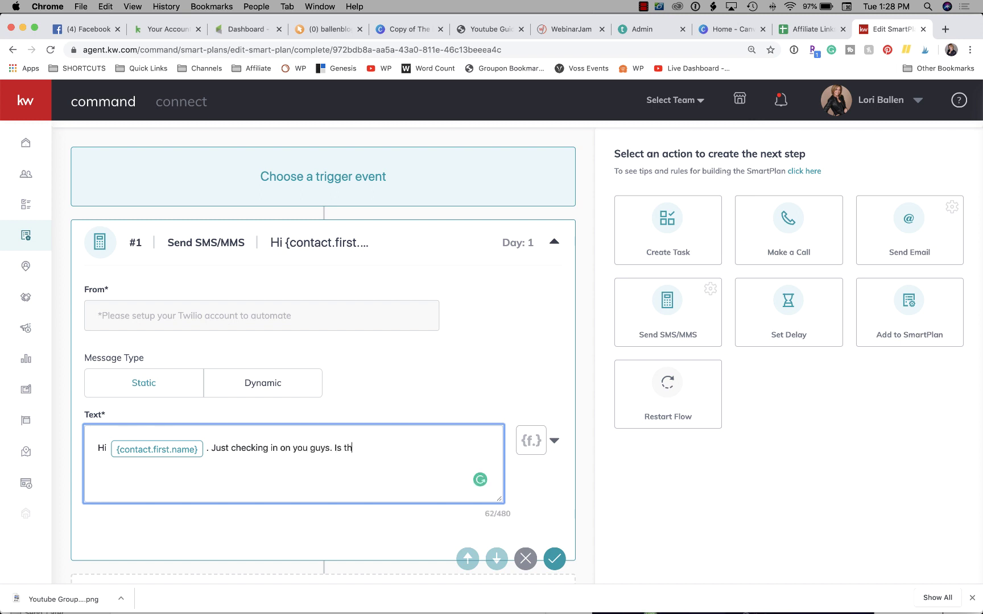
text(ere anything you need?)
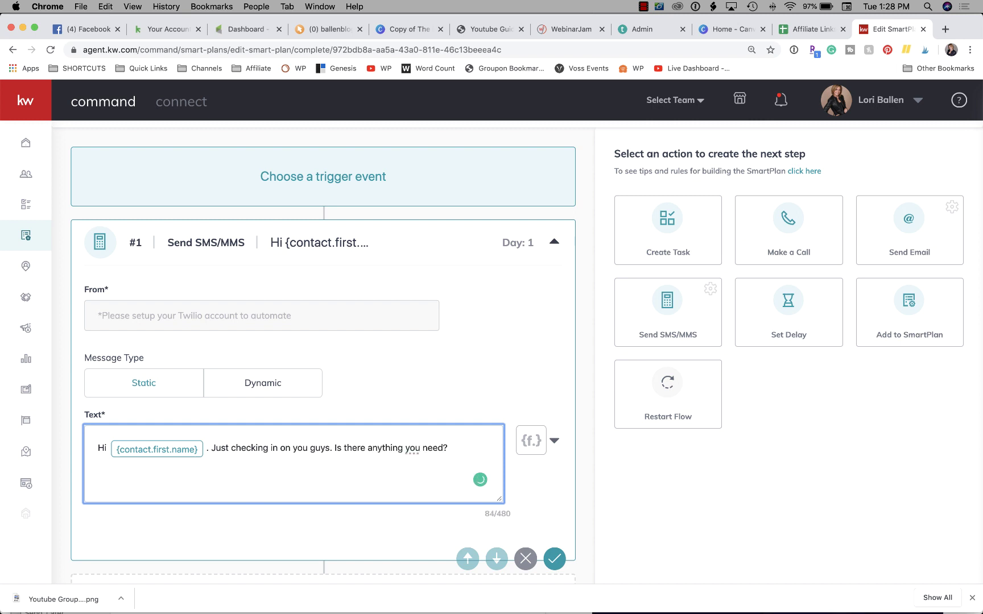
text( - Lori Ballen)
Replace the period after the contact.first.name merge field in the text message with a comma
scroll(242, 465, down, 2)
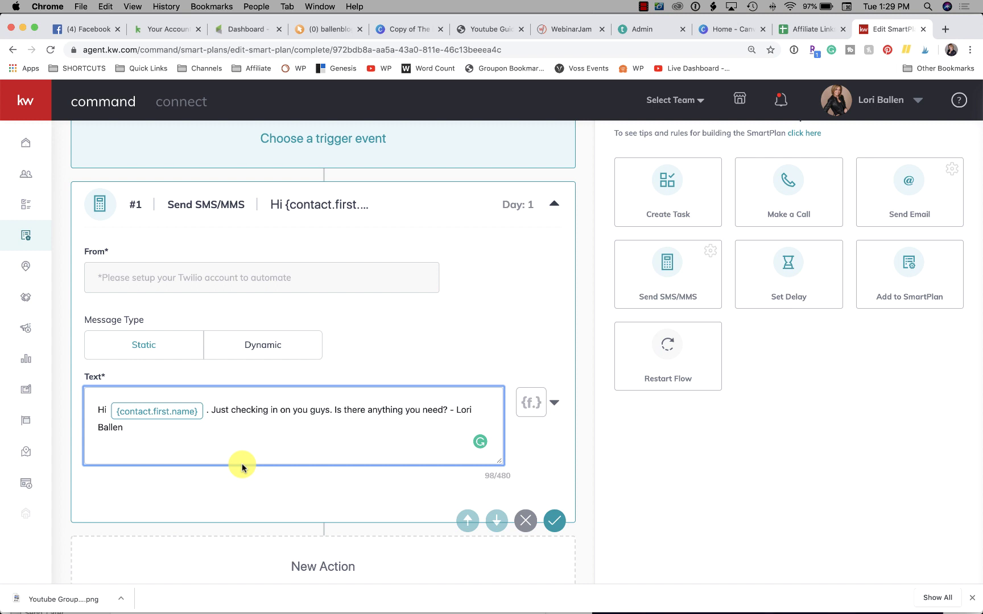
click(209, 411)
text(=)
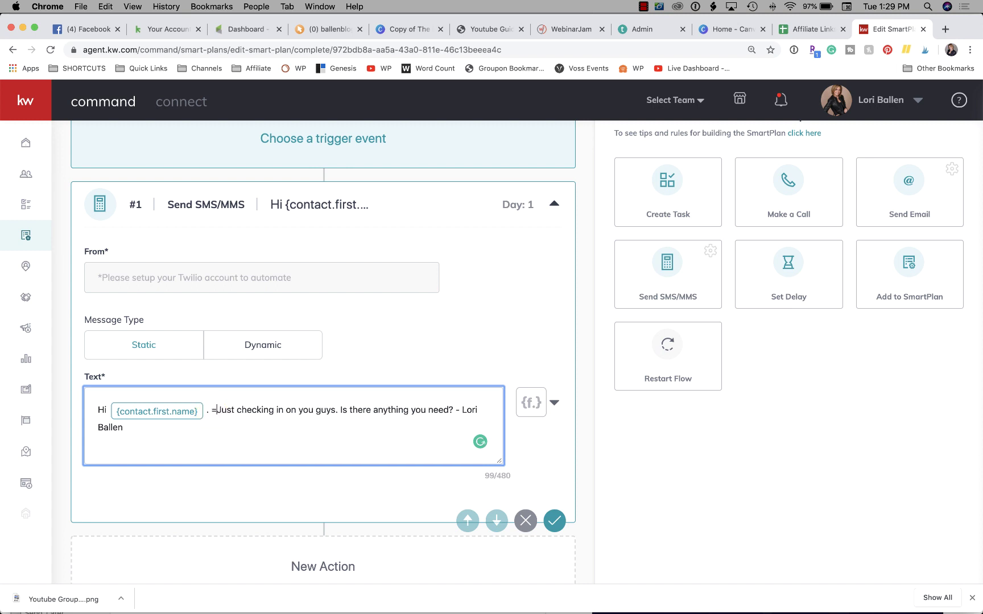
key(BackSpace)
key(BackSpace)
key(BackSpace)
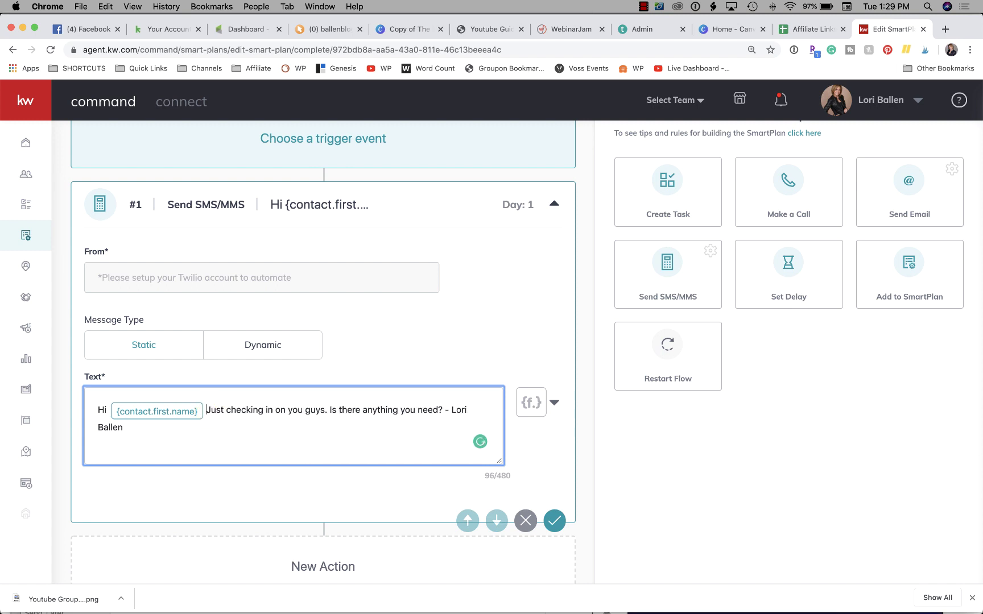
click(208, 411)
text(,)
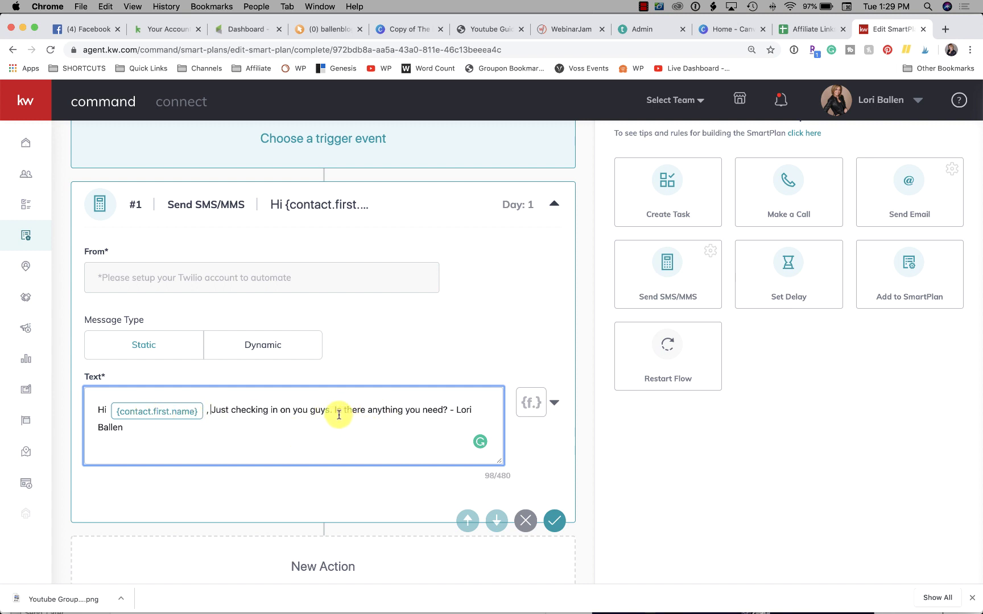
drag(333, 410, 383, 422)
click(383, 423)
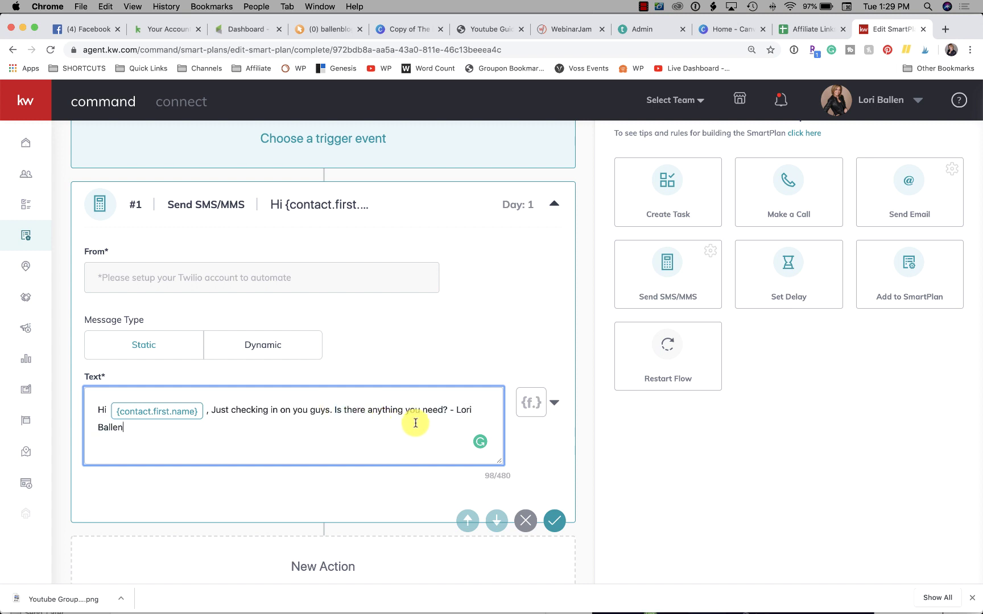
drag(447, 408, 334, 410)
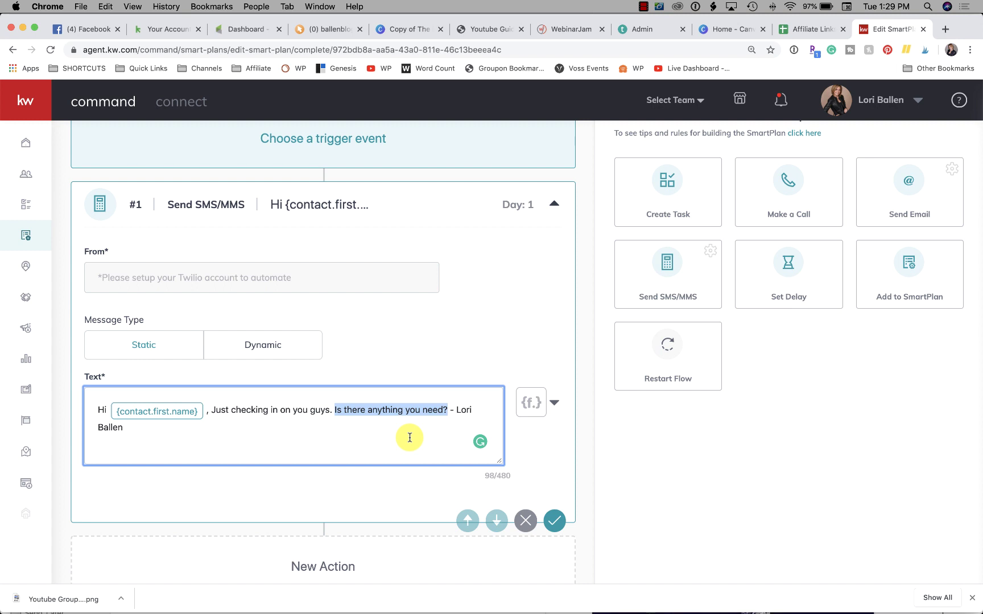
click(380, 431)
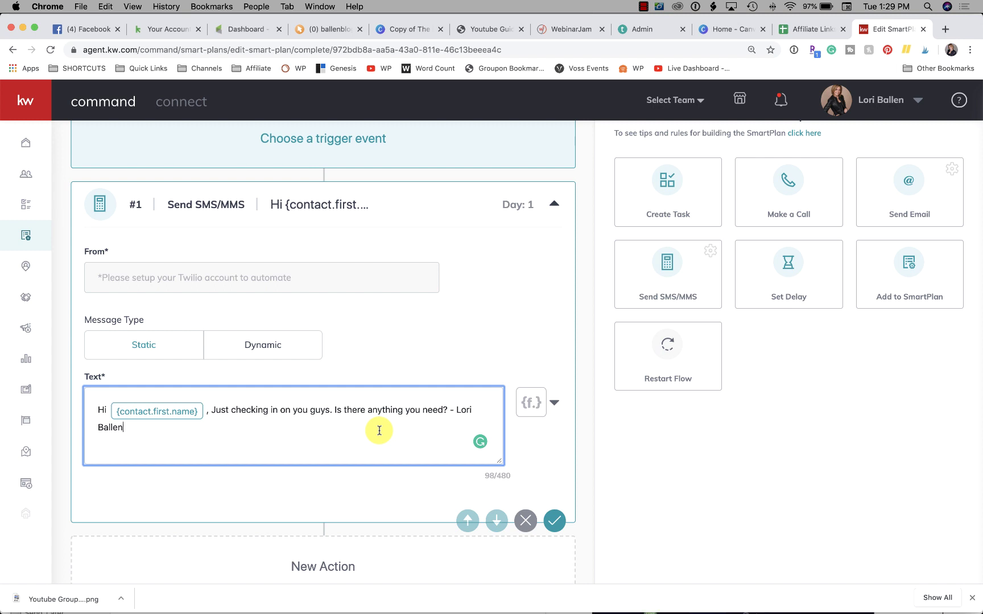
Add a Send Email action as the second step of the plan
scroll(380, 431, down, 1)
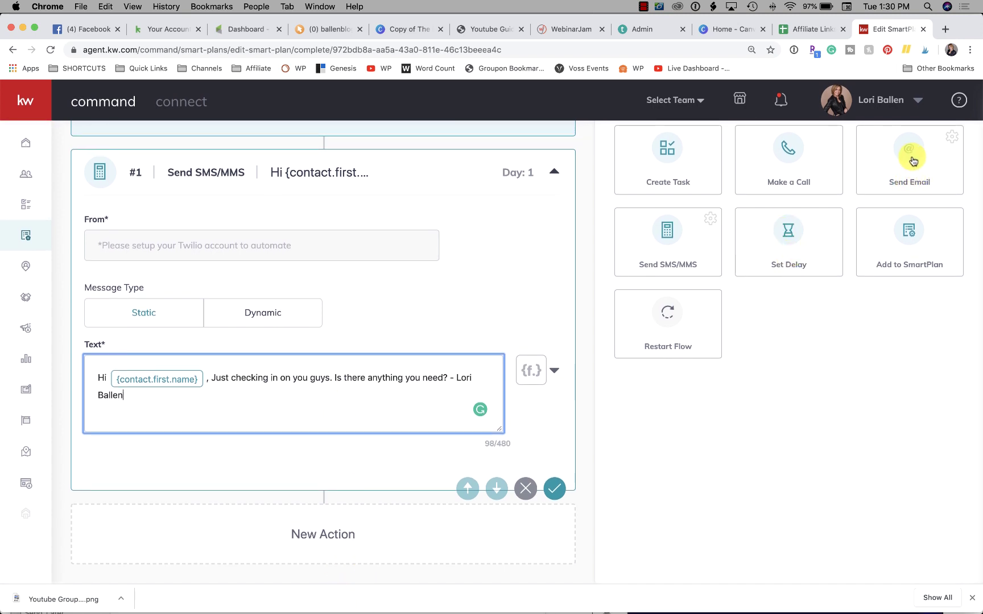
click(909, 186)
scroll(539, 362, down, 1)
scroll(539, 362, down, 5)
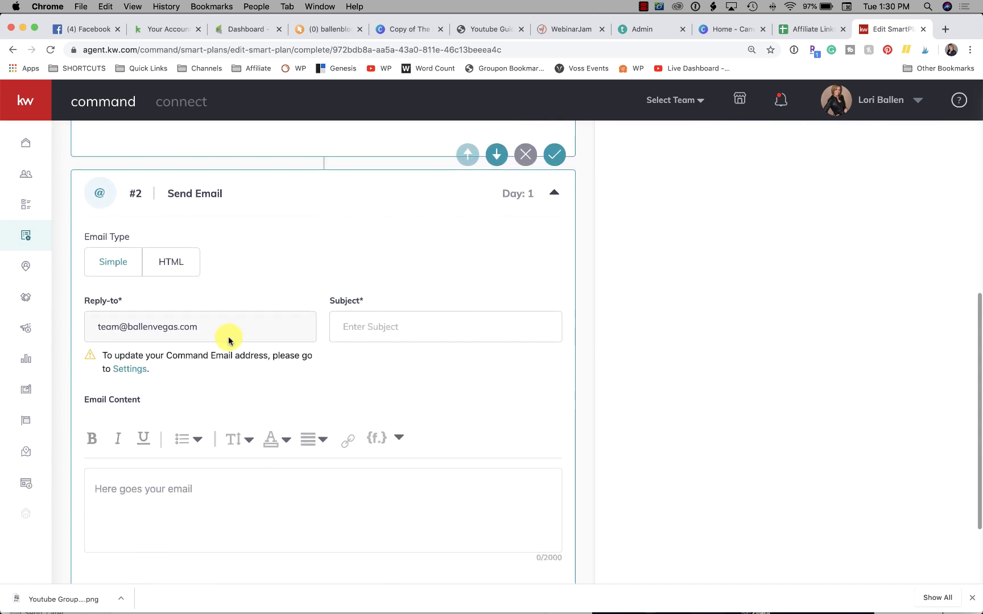
Set the email's subject to "In This Together"
scroll(281, 322, down, 1)
click(358, 307)
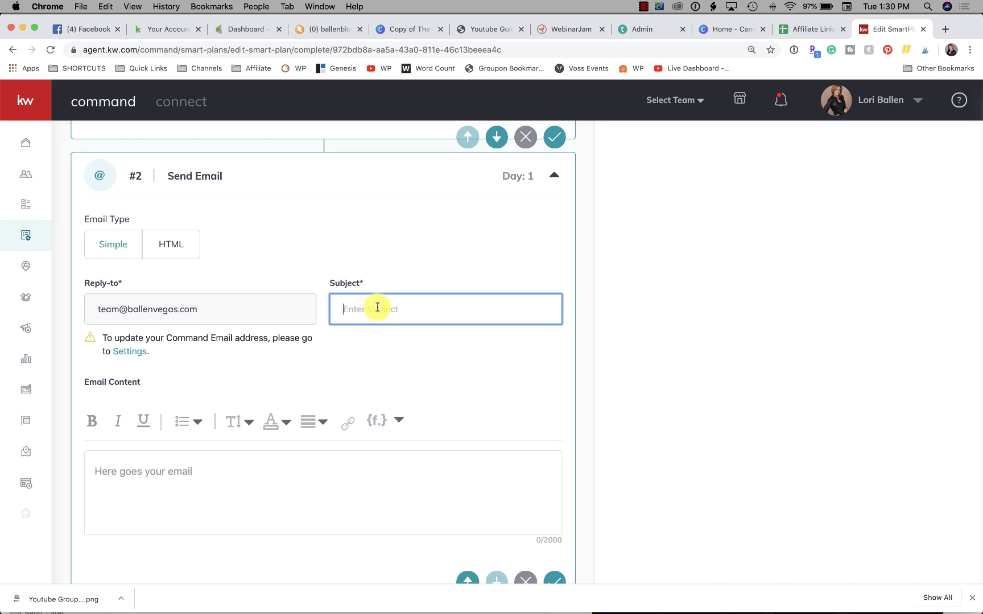
text(In )
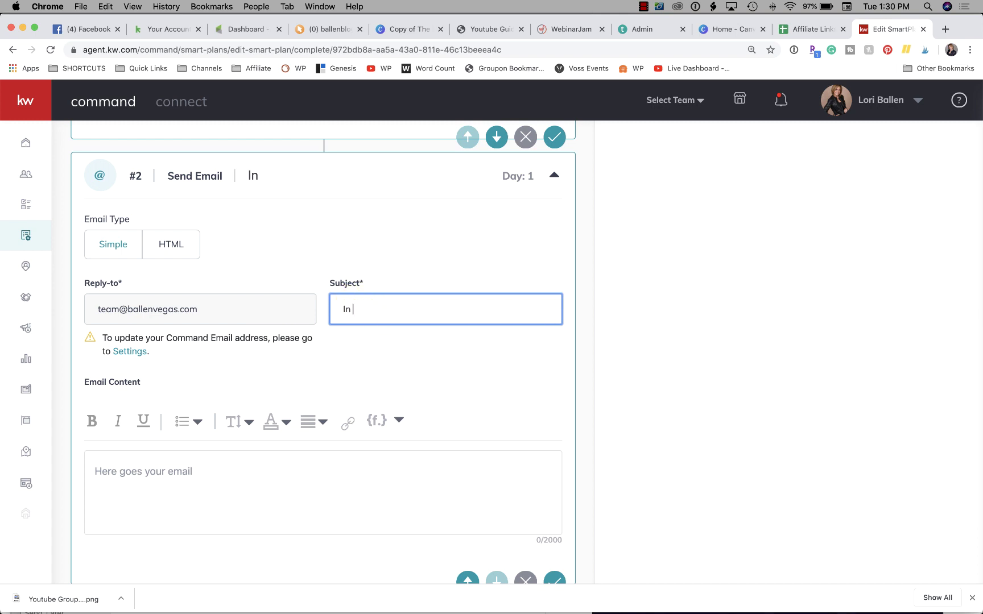
text(This Together)
scroll(323, 353, down, 2)
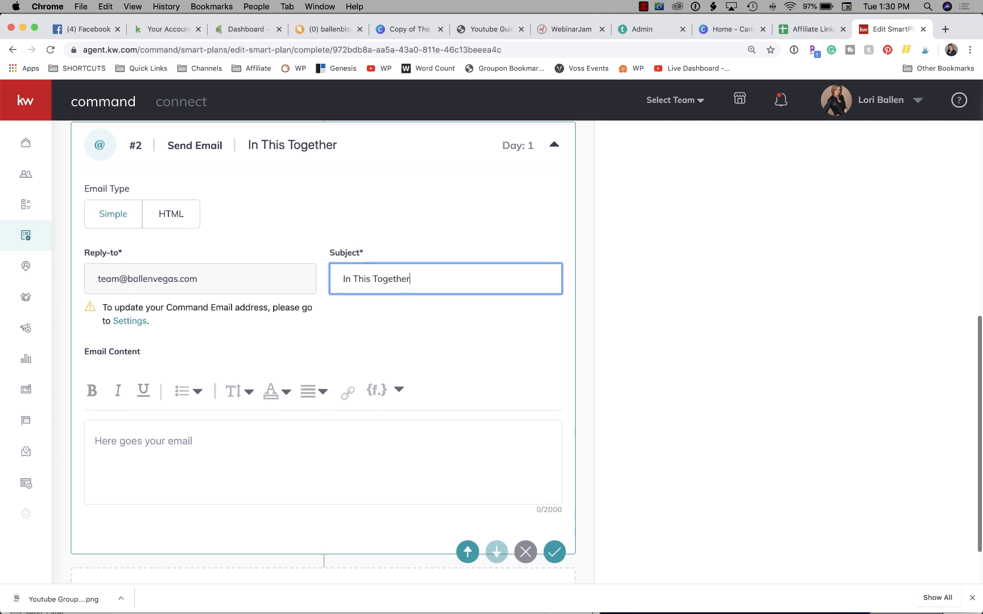
Begin the email body with the contact.first.name merge field and a comma, and start a new line with "I've been"
click(183, 443)
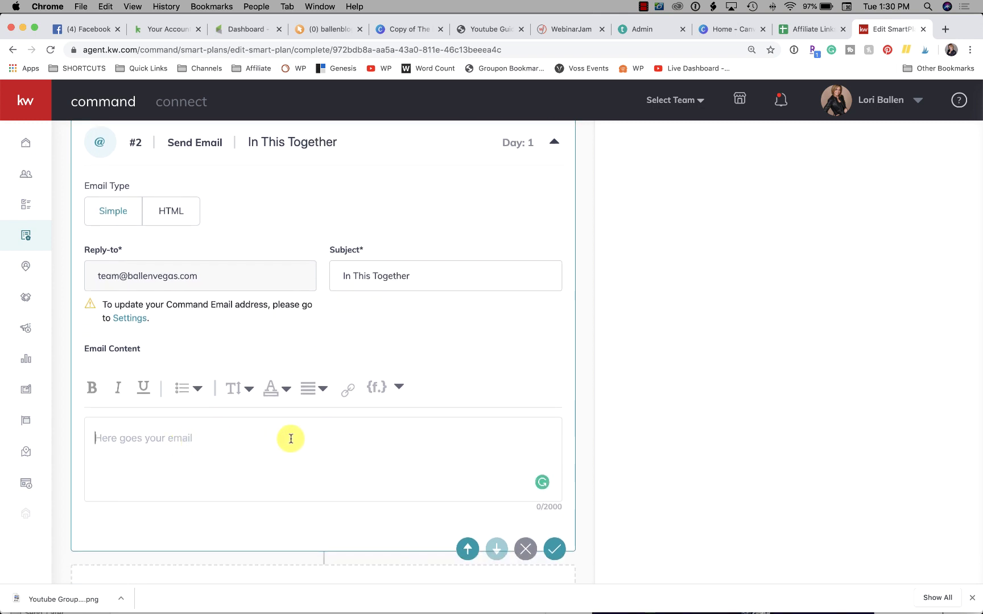
click(385, 392)
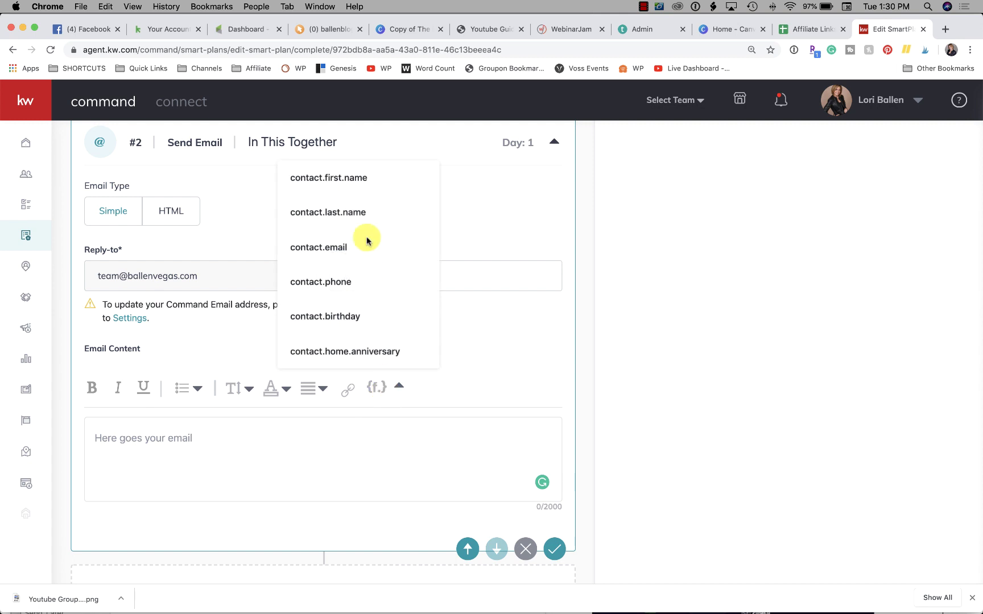
click(356, 181)
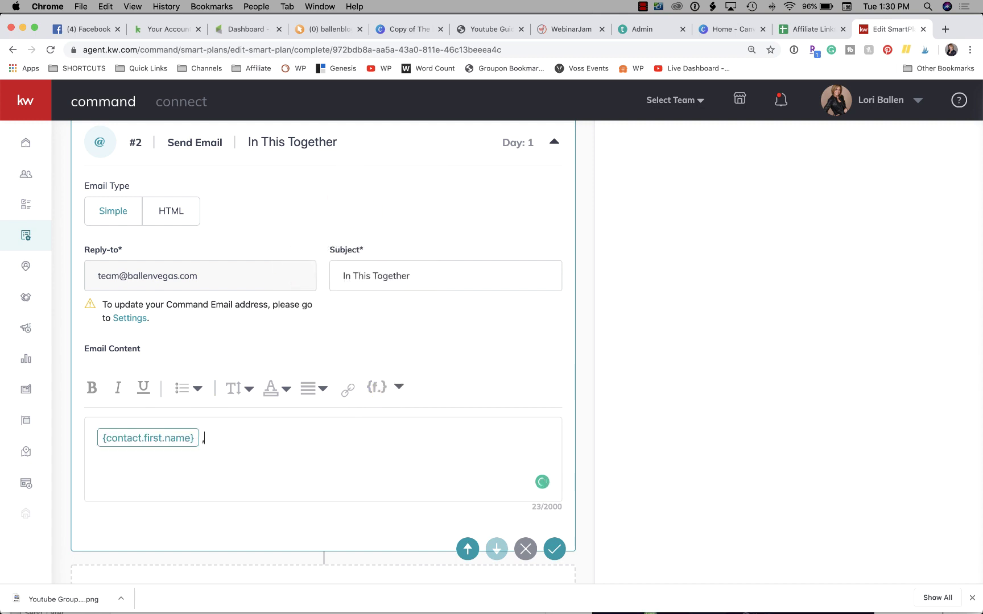
text(,)
key(Return)
text(I've benn)
key(BackSpace)
key(BackSpace)
key(BackSpace)
text(en)
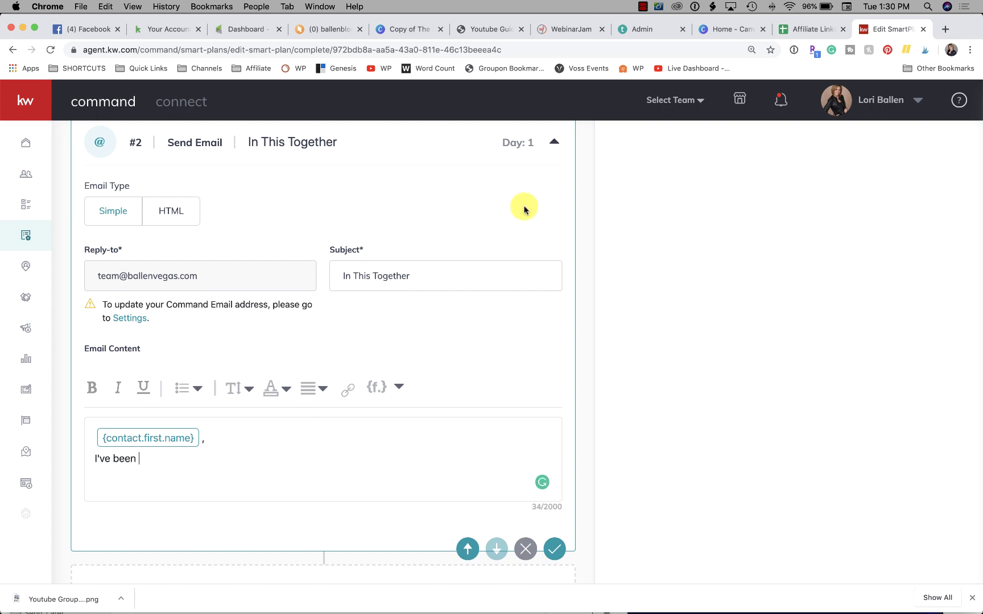
click(642, 6)
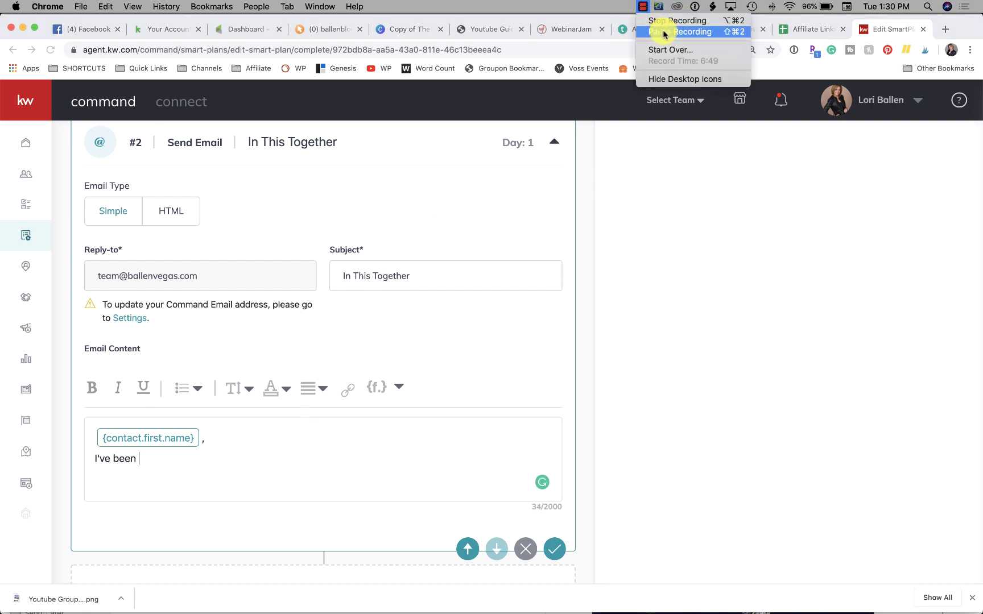
click(663, 32)
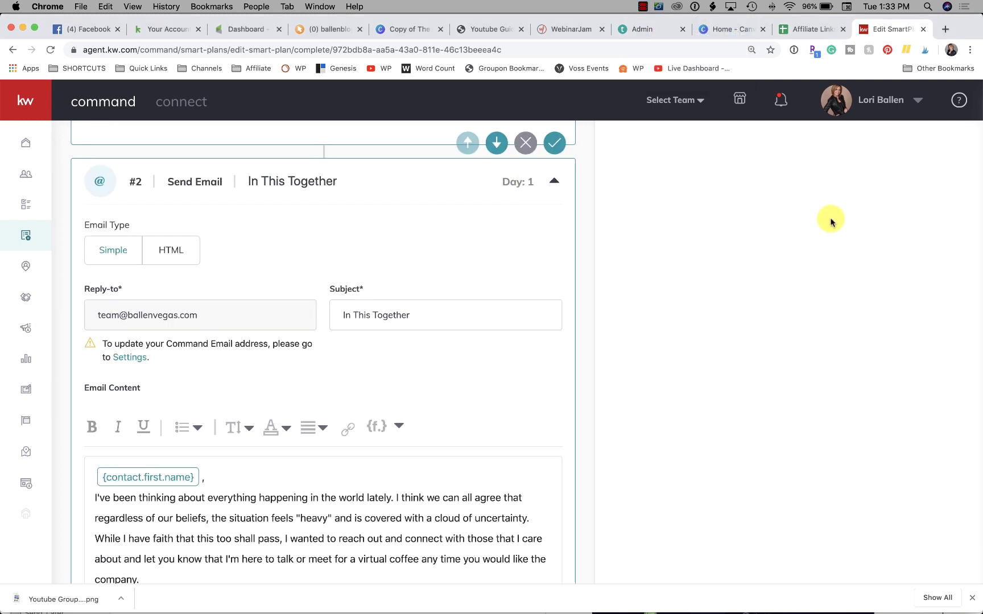
Review the email body from the greeting to the signature, along with the text message above it
scroll(366, 315, down, 3)
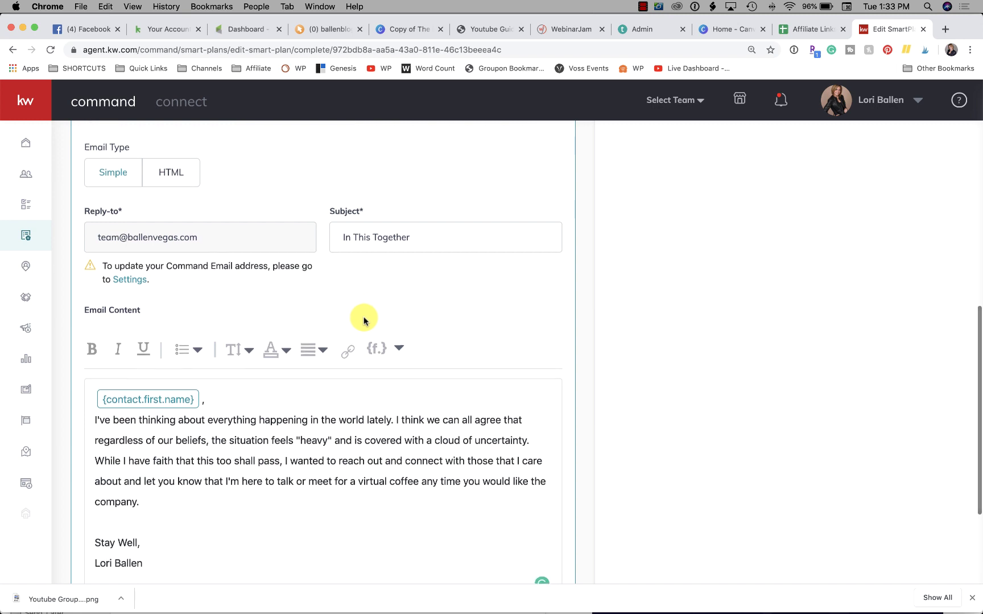
scroll(364, 319, down, 1)
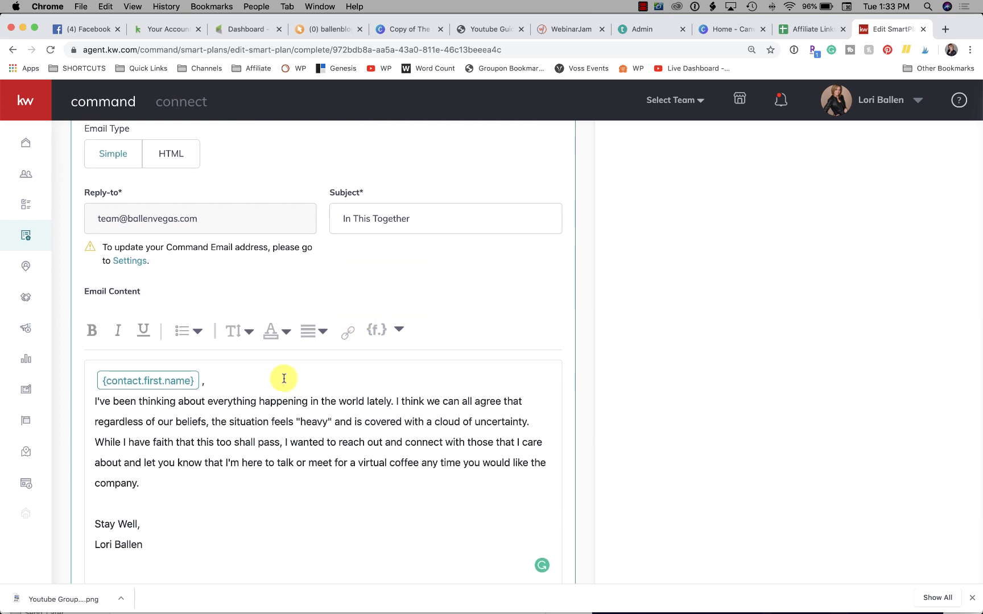
click(207, 375)
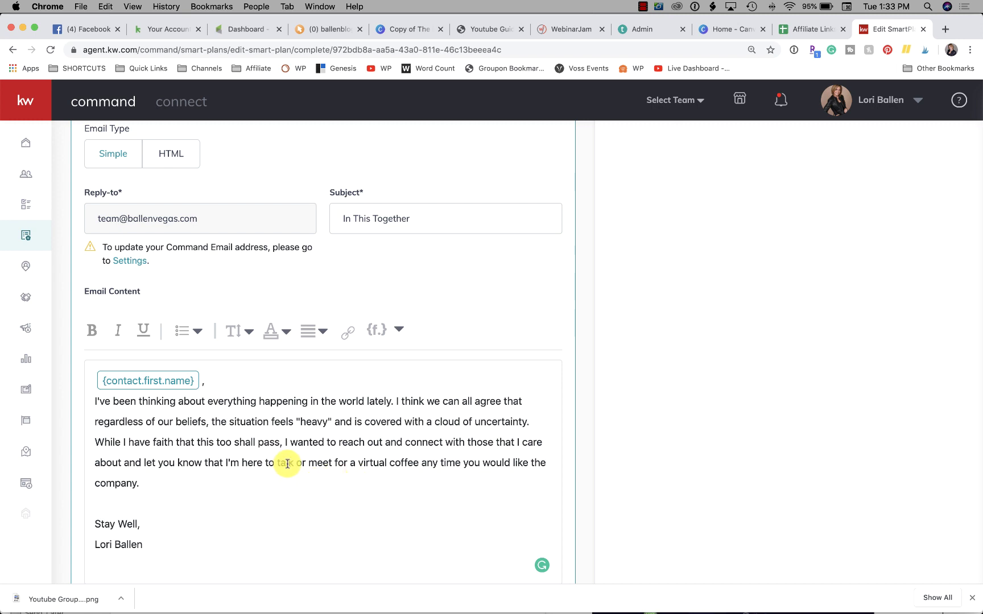
scroll(252, 467, down, 3)
scroll(398, 448, up, 10)
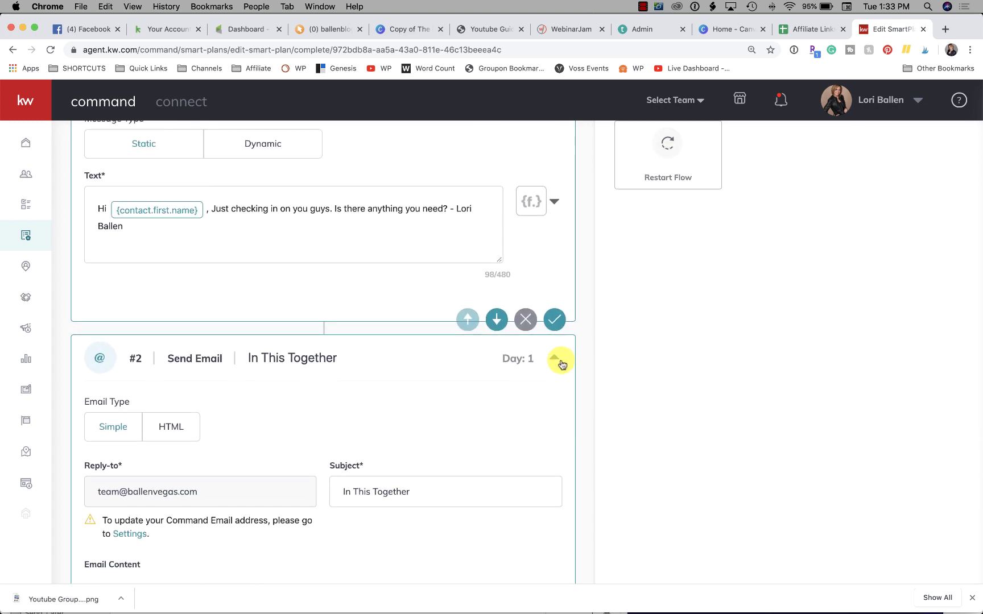
scroll(380, 423, down, 5)
scroll(380, 427, down, 3)
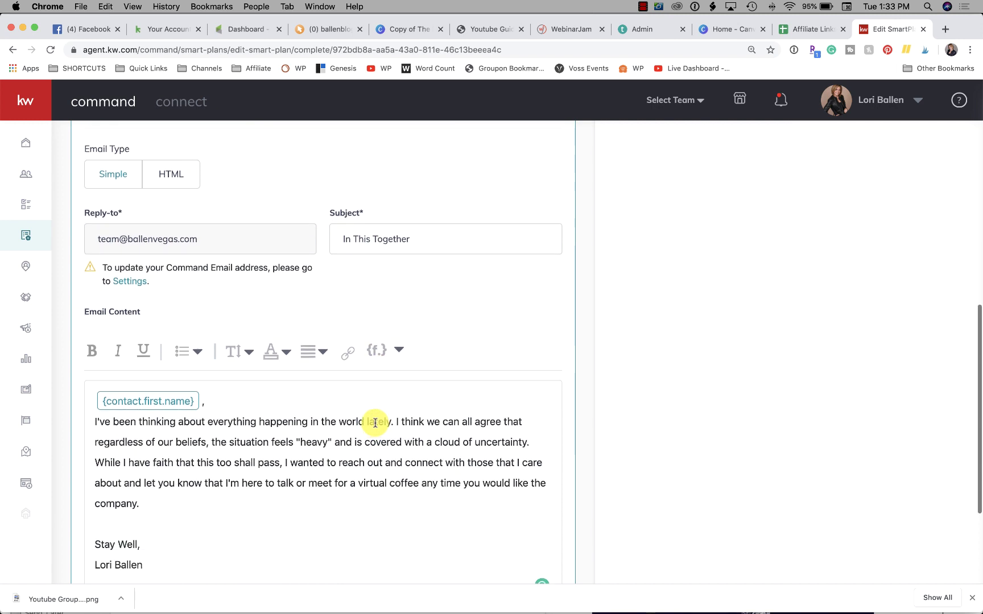
scroll(287, 463, down, 1)
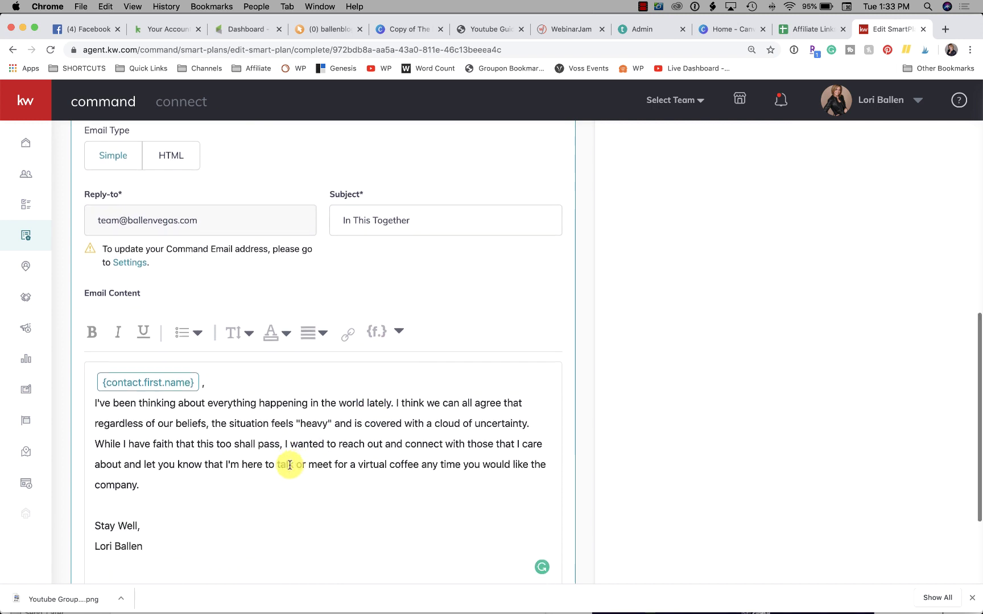
Look at the template option of the HTML email type and return the email to Simple
click(167, 158)
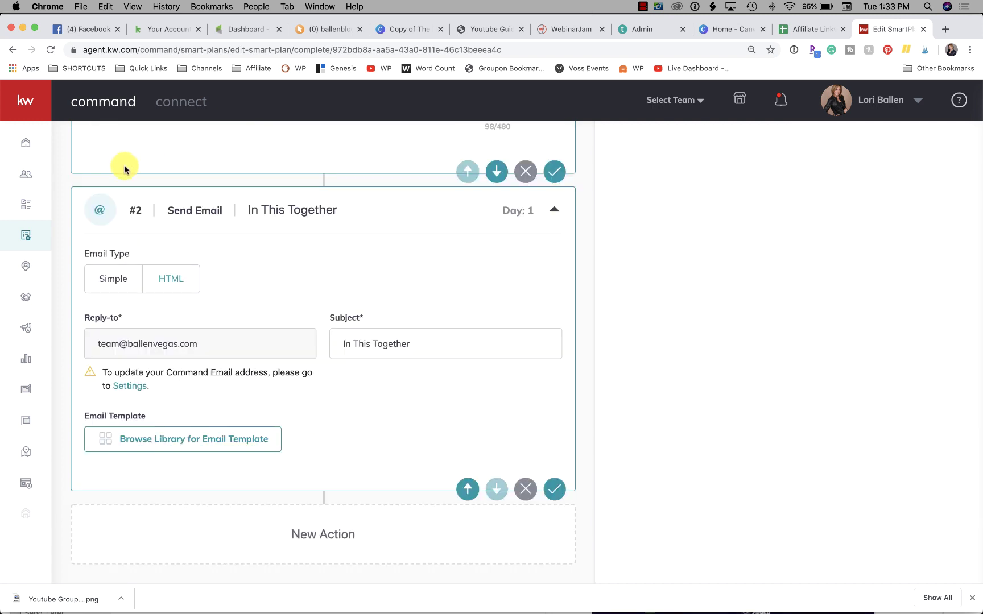
click(106, 280)
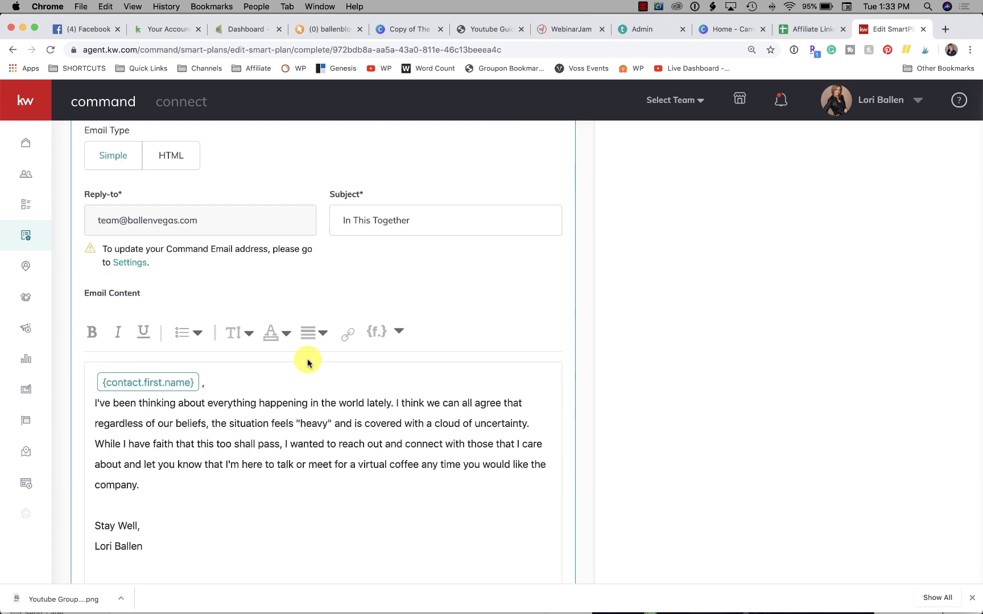
Make the phrase "this too shall pass," in the email body bold and italic
click(262, 462)
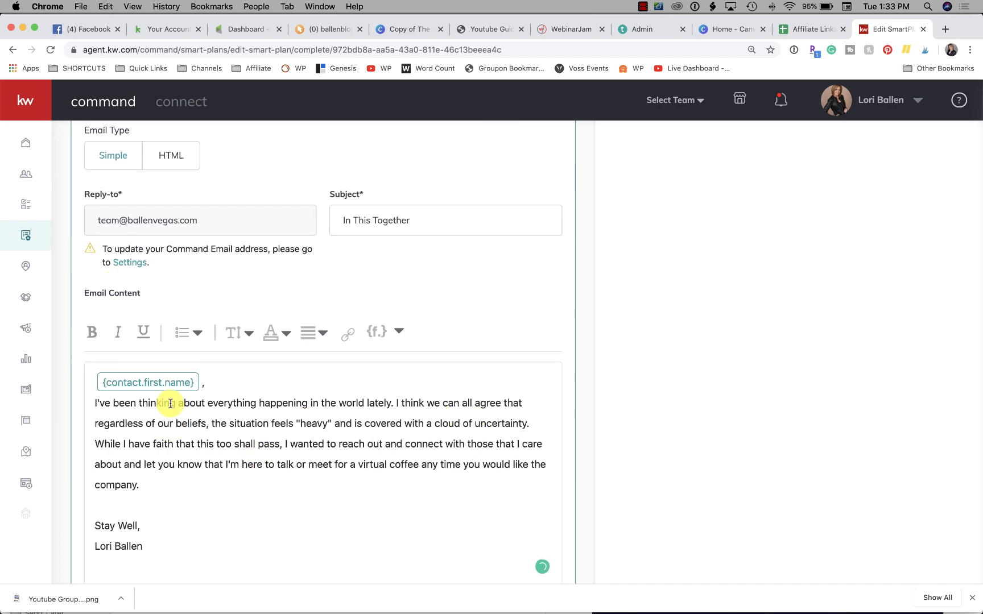
drag(283, 444, 193, 444)
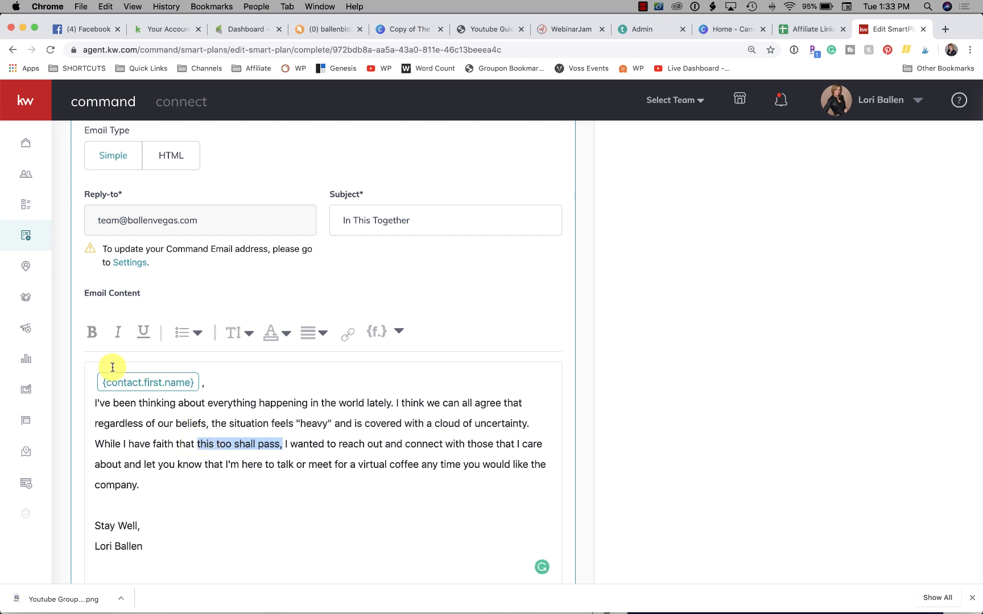
click(92, 332)
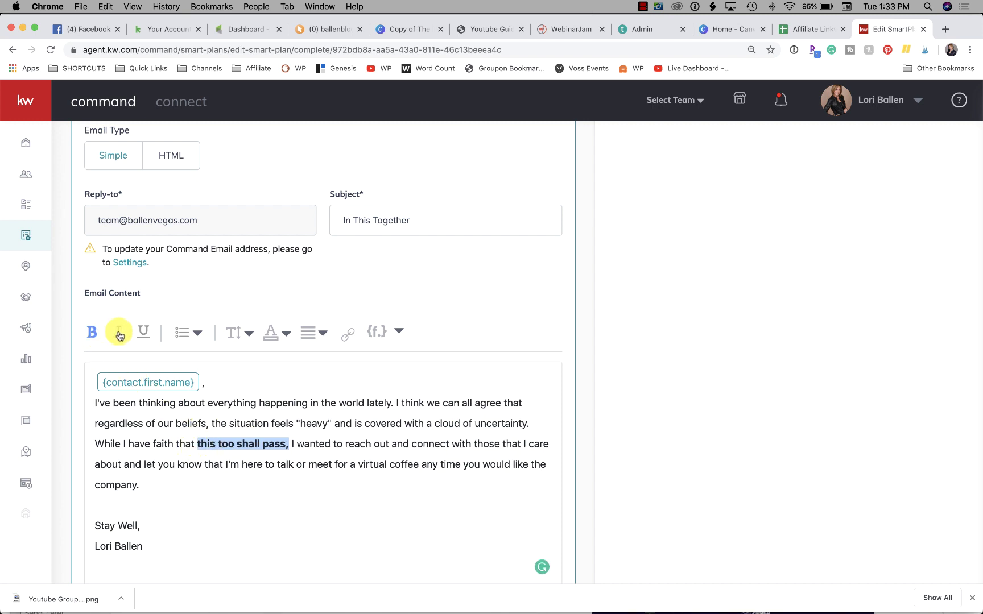
click(115, 332)
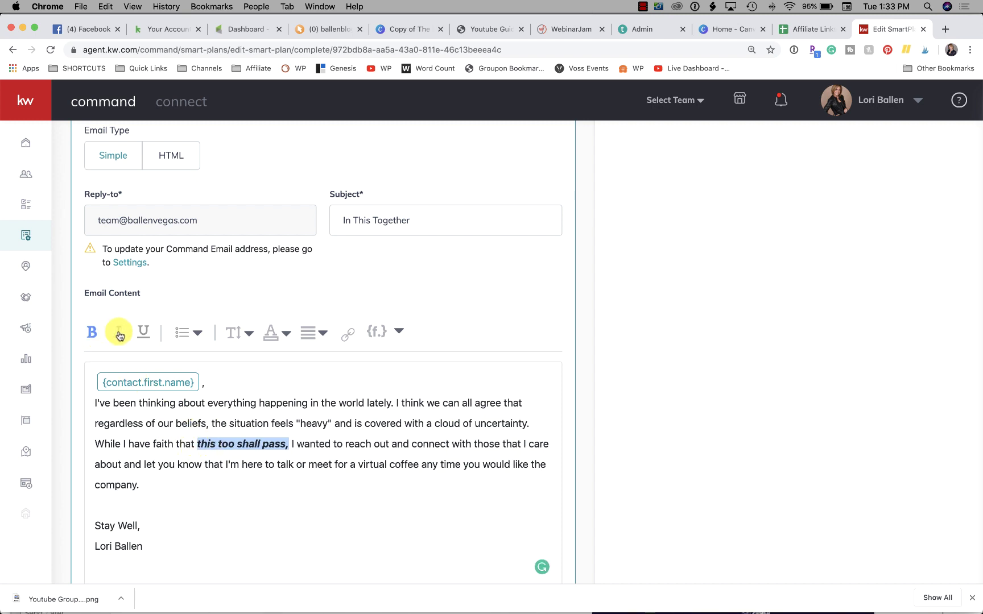
Above "Stay Well", add the paragraph "I found hope and courage after watching Oprah talk about the current situation and I wanted to share."
click(431, 449)
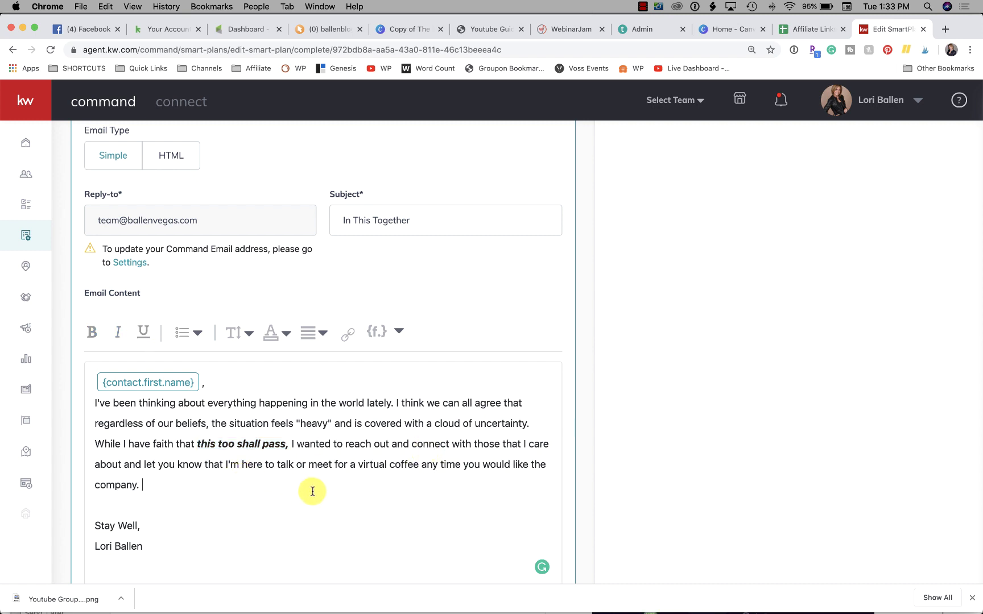
key(Return)
key(Return)
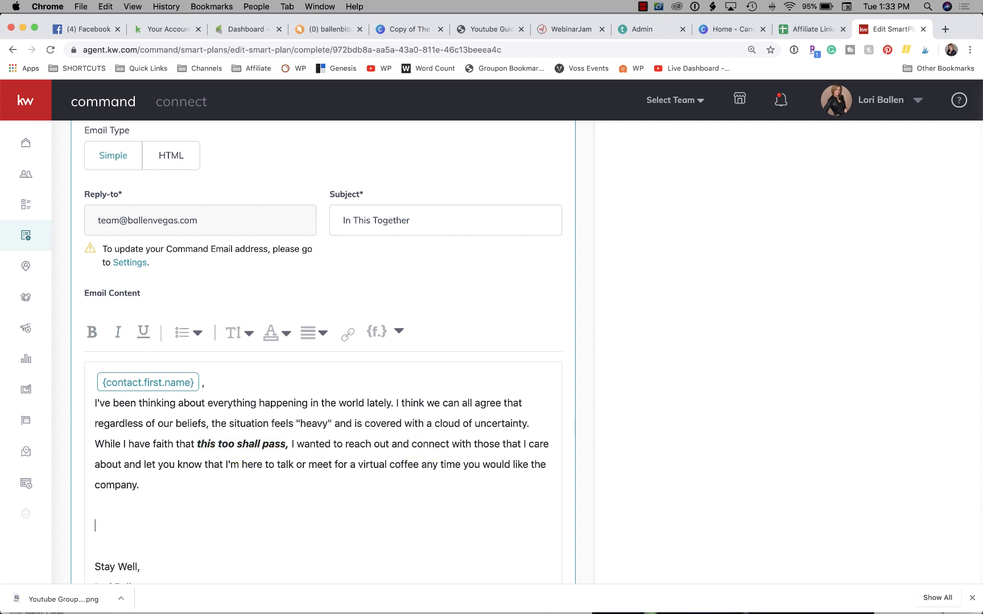
text(I found hop)
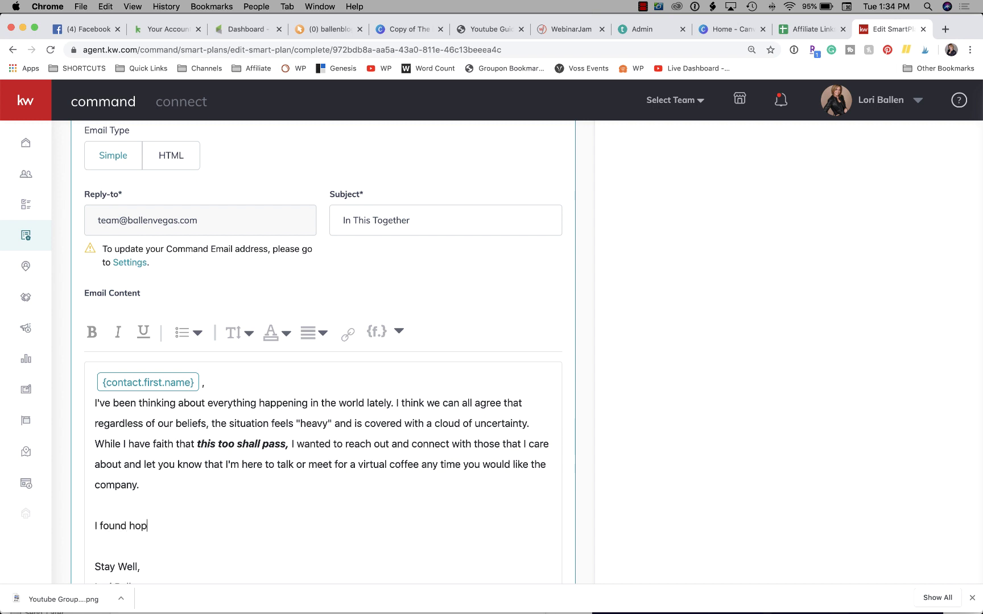
text(e and courage after wathci)
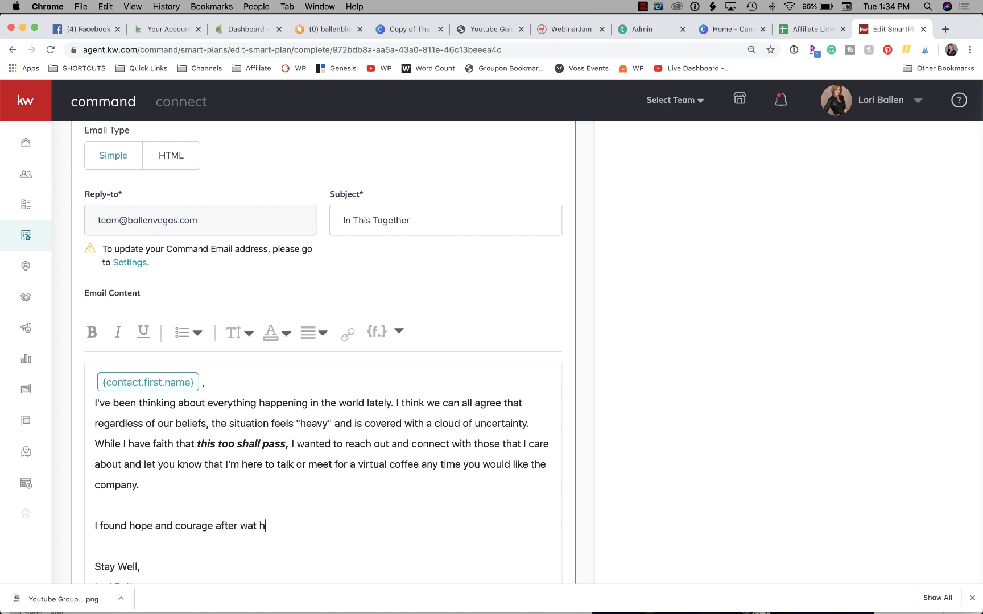
key(BackSpace)
key(BackSpace)
key(BackSpace)
text(ching Oprah talk about the )
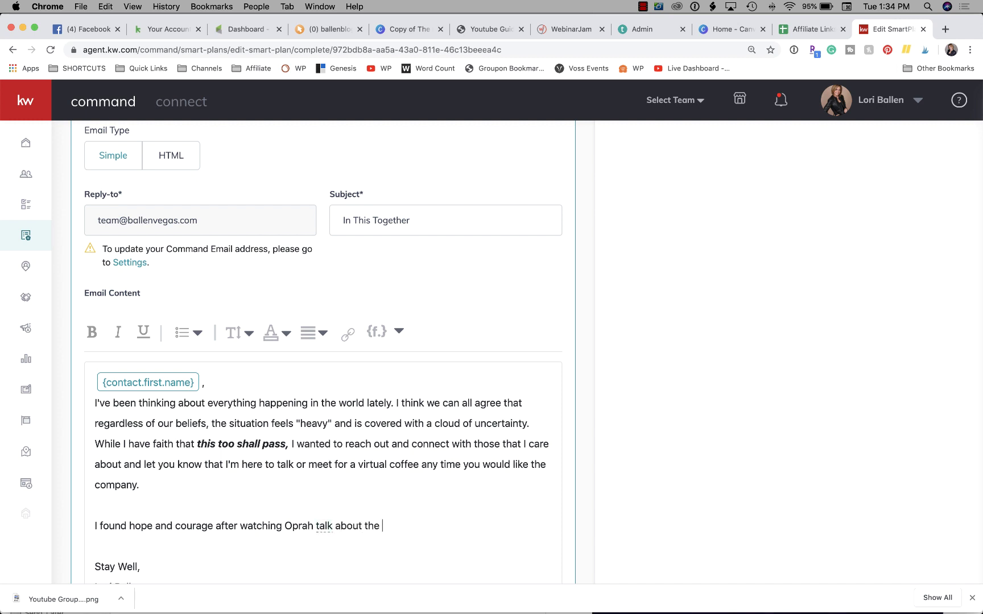
text(current situation and I wanted to shar)
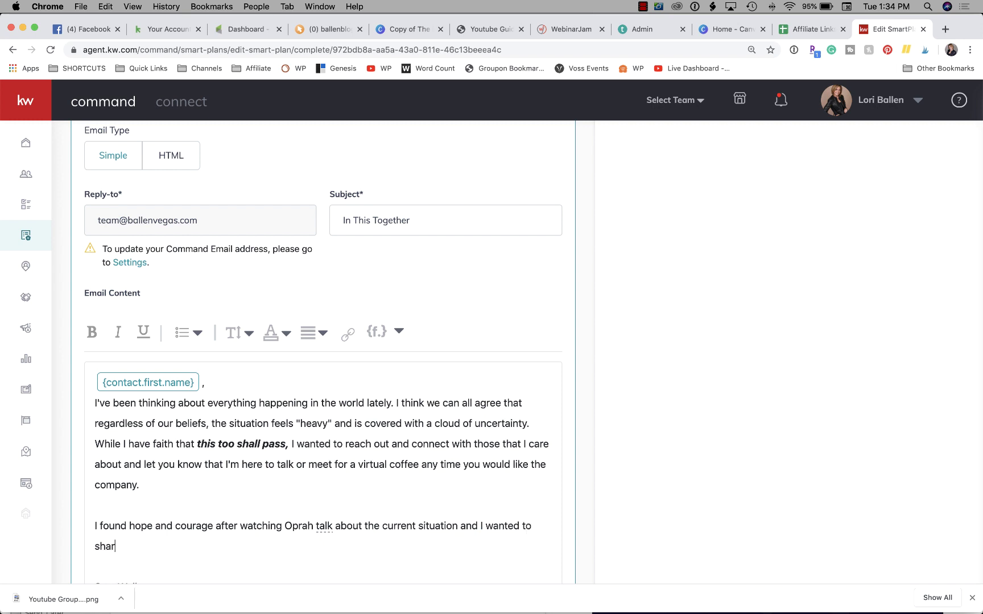
text(e.)
scroll(315, 491, down, 1)
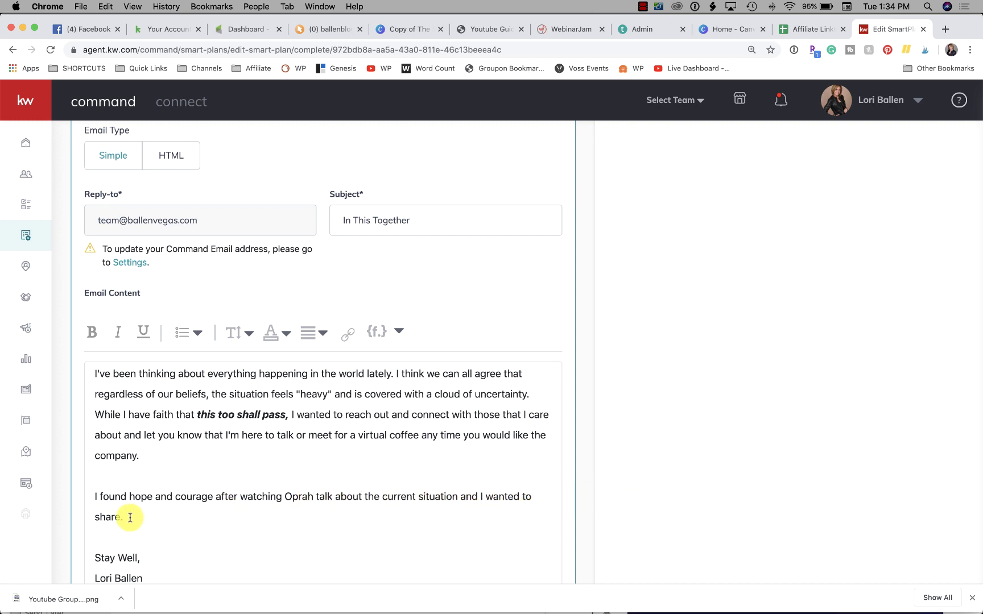
drag(130, 518, 93, 517)
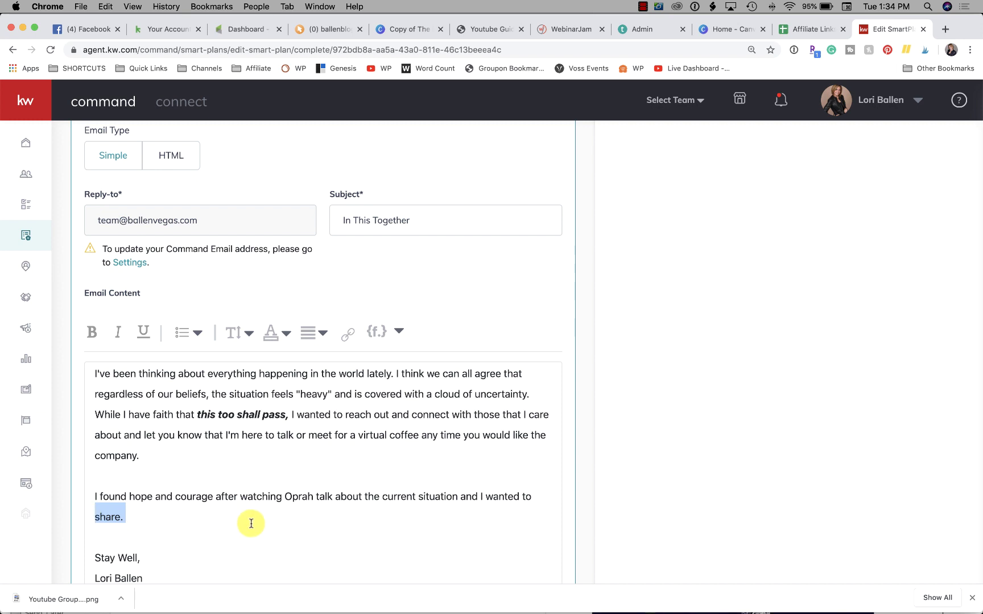
click(345, 336)
click(355, 430)
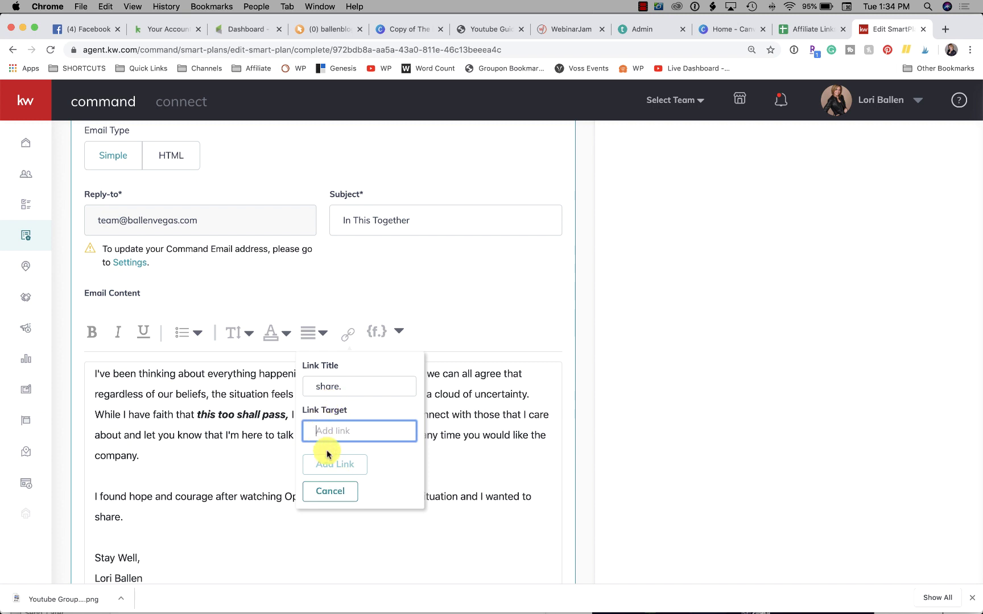
scroll(335, 455, down, 1)
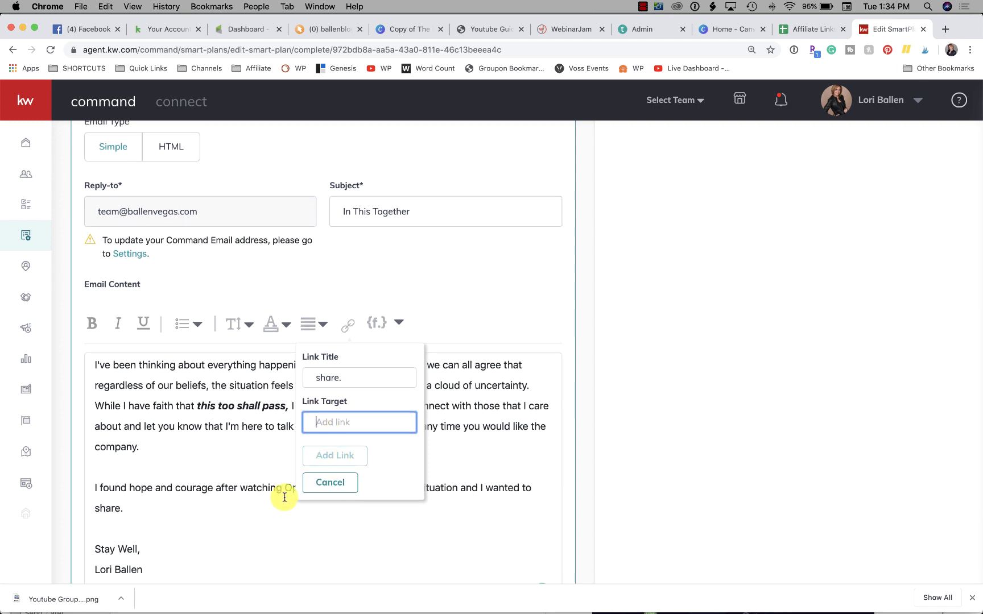
scroll(272, 483, up, 1)
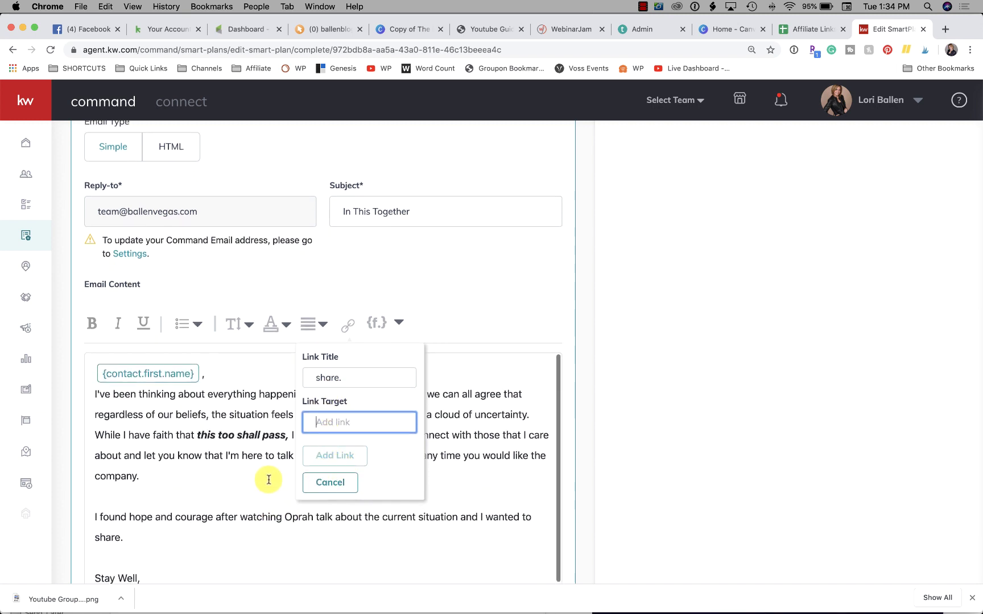
scroll(314, 474, up, 2)
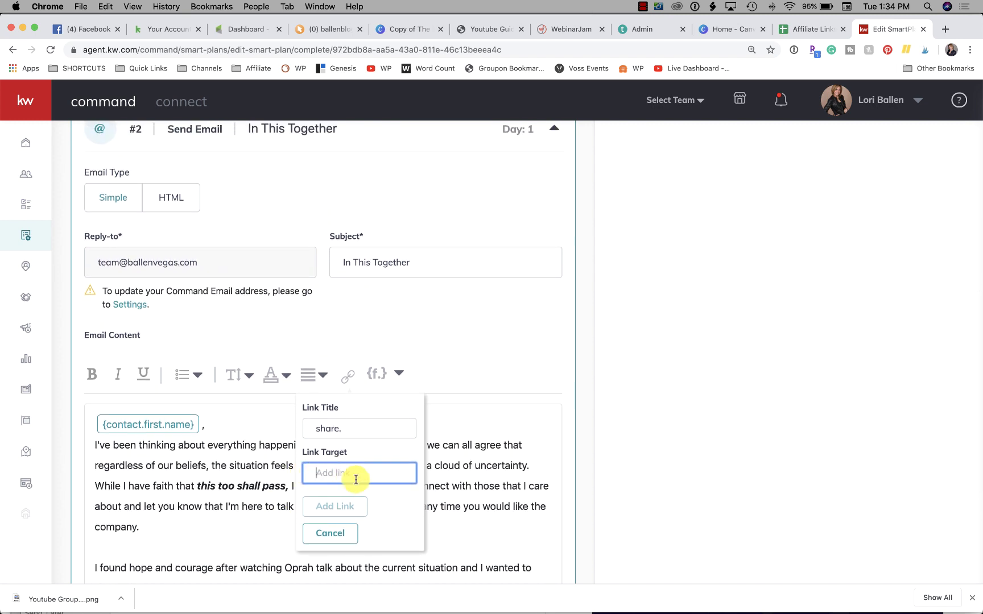
scroll(473, 496, down, 4)
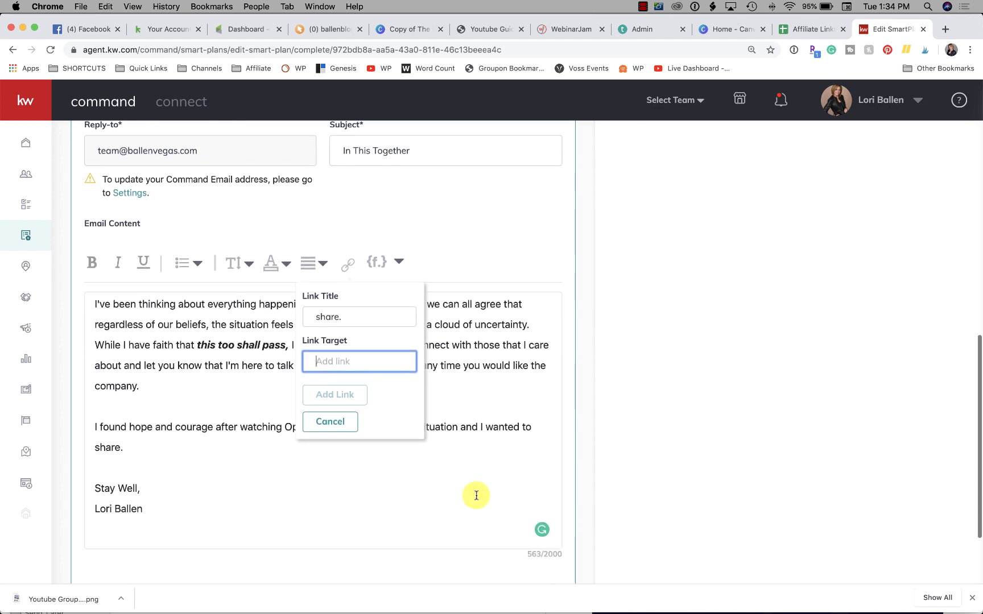
scroll(476, 496, down, 2)
scroll(474, 494, up, 1)
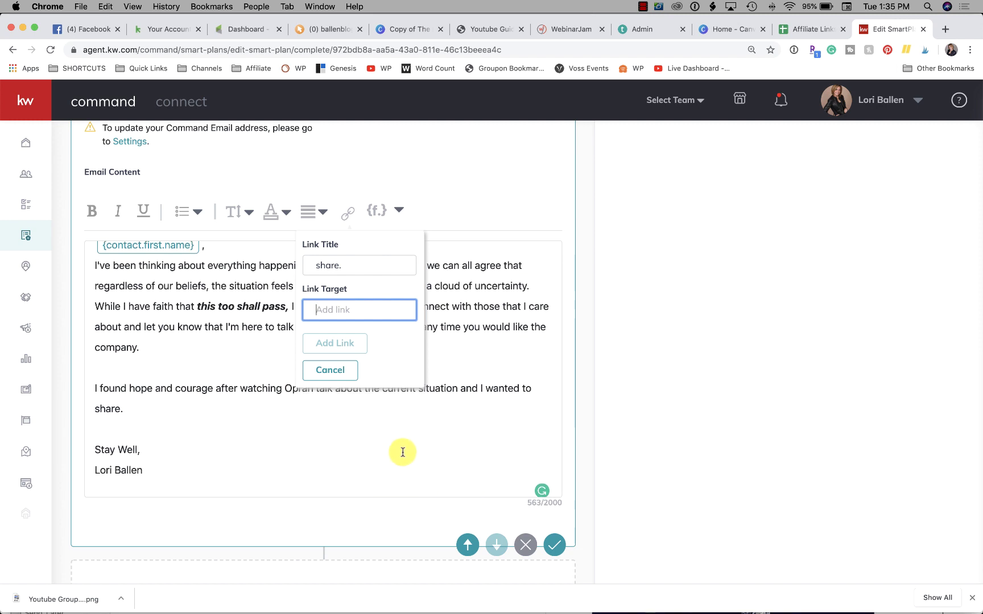
scroll(252, 419, up, 2)
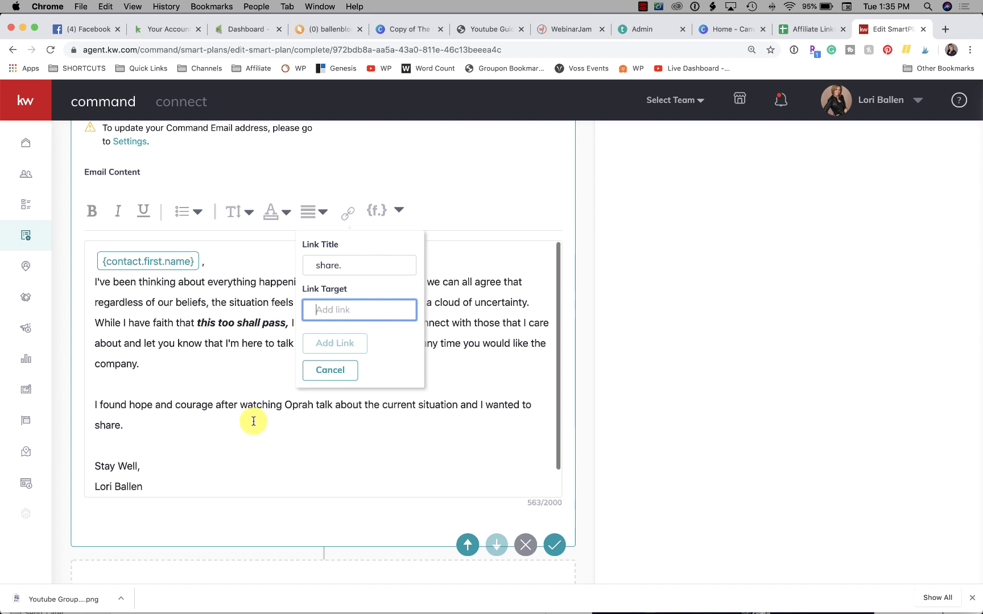
click(327, 384)
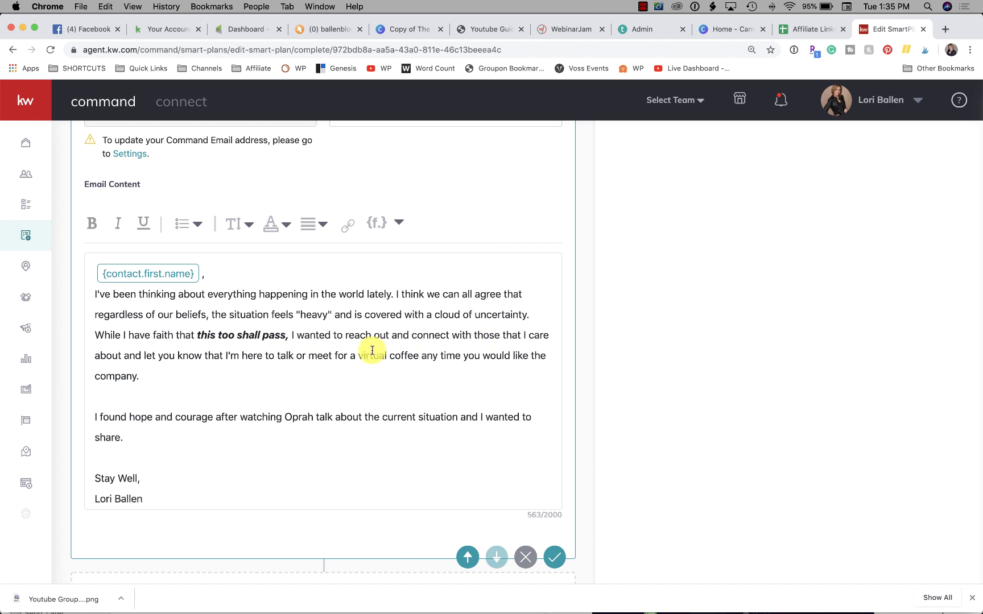
Split the email's opening paragraph with a blank line before "While I have faith that"
click(533, 314)
key(Return)
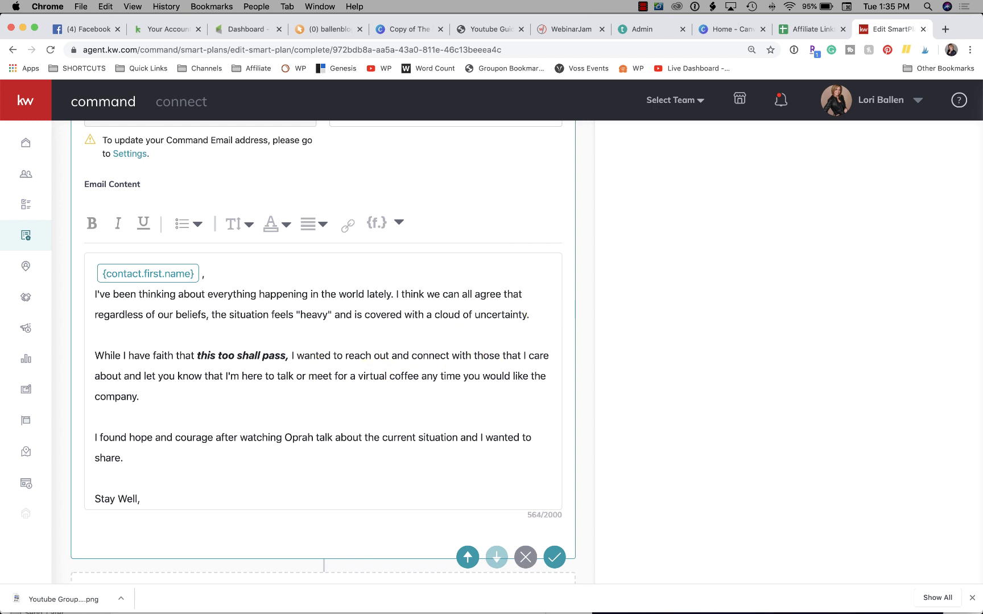
key(Down)
key(Down)
key(Down)
key(Down)
key(Down)
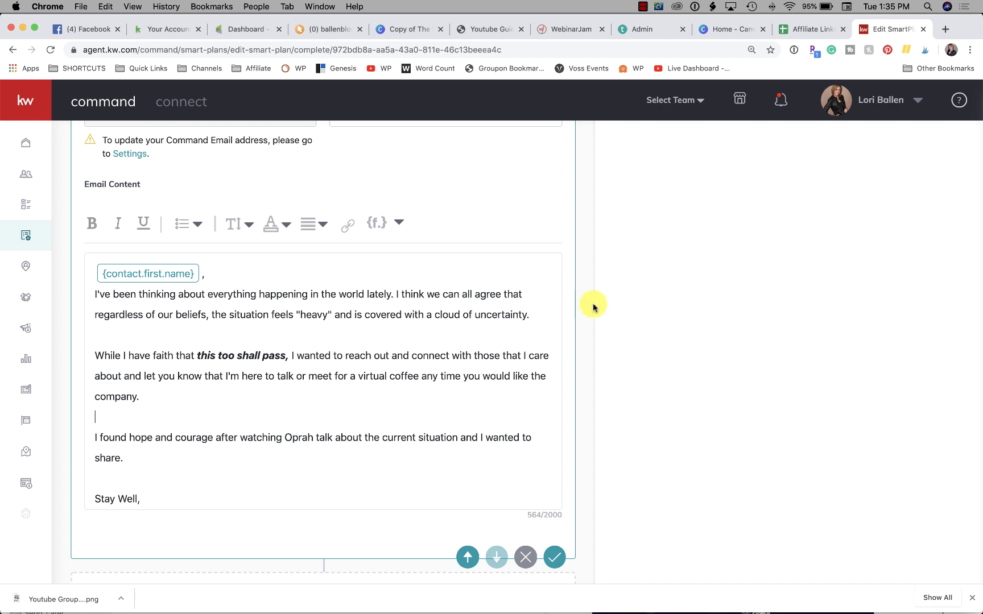
scroll(541, 341, up, 1)
scroll(293, 420, down, 1)
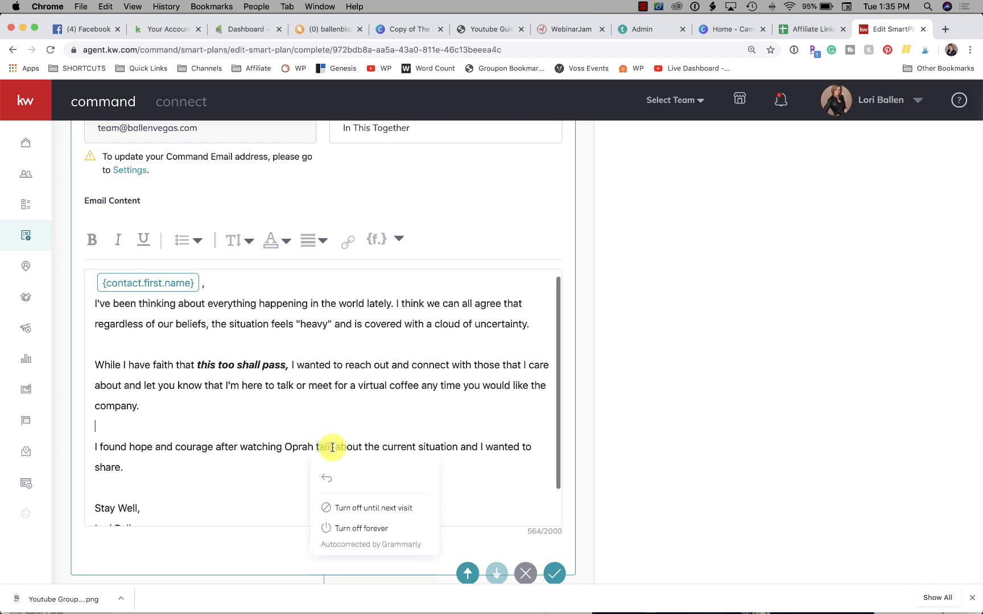
drag(340, 447, 238, 446)
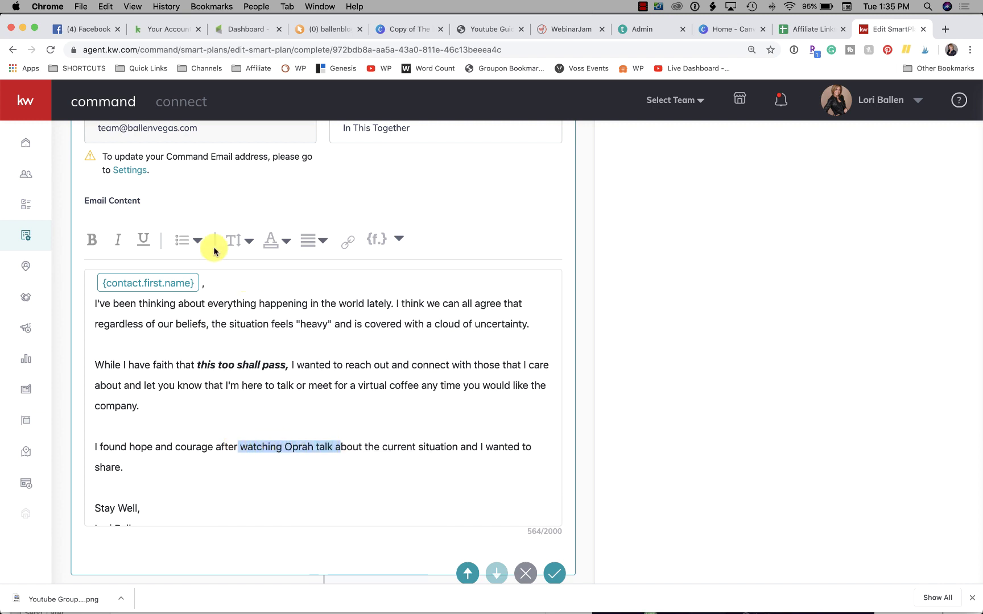
click(349, 245)
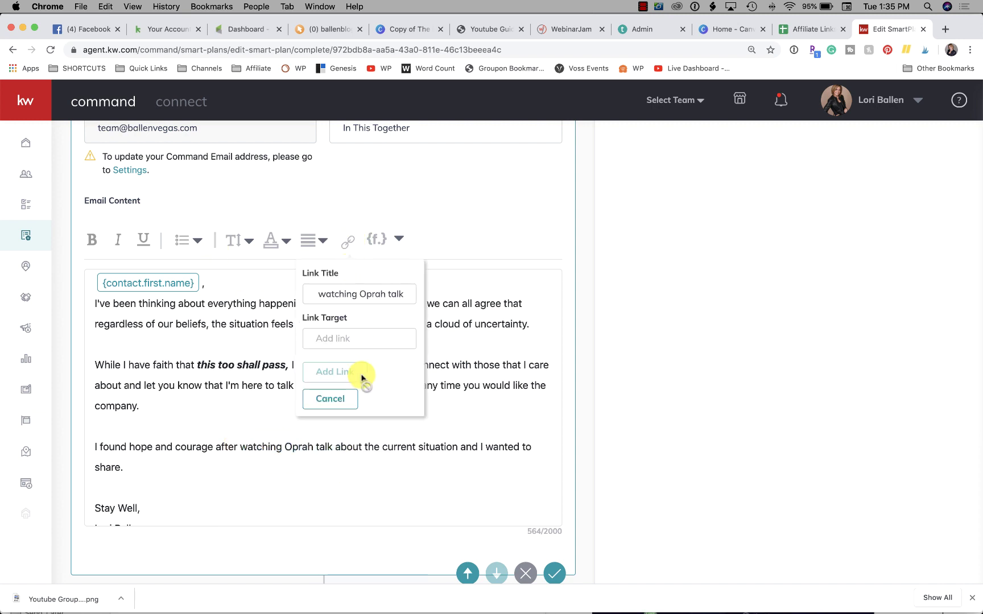
click(347, 337)
click(275, 458)
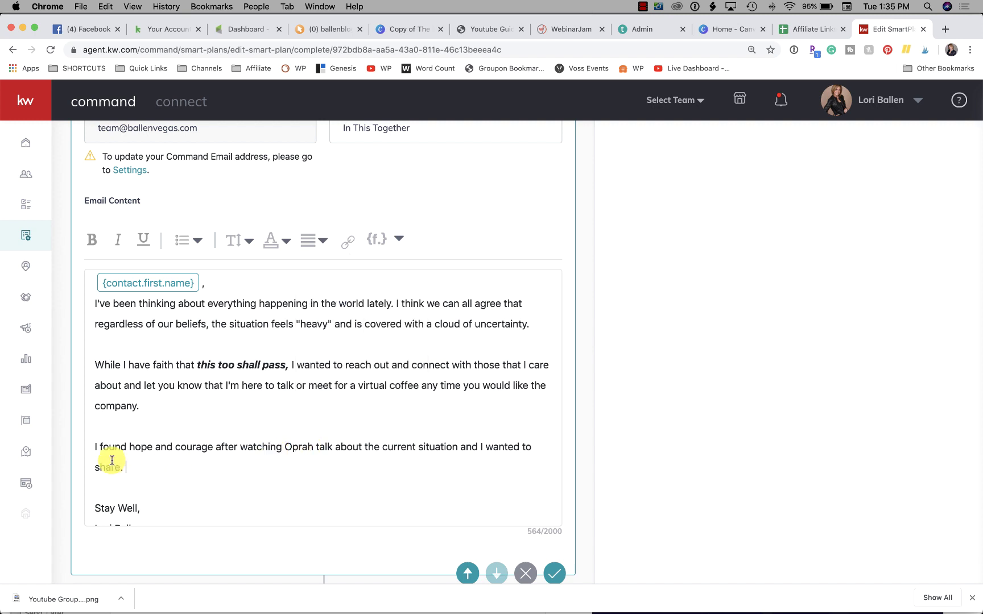
Review the paragraph about Oprah, the text message and the whole email from its settings to the signature
drag(95, 446, 194, 474)
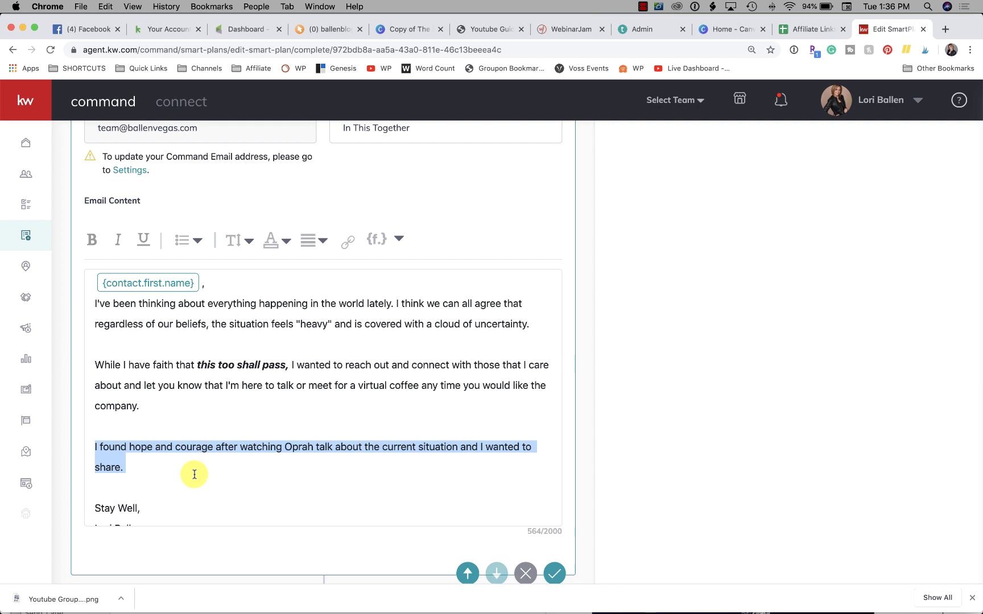
click(196, 476)
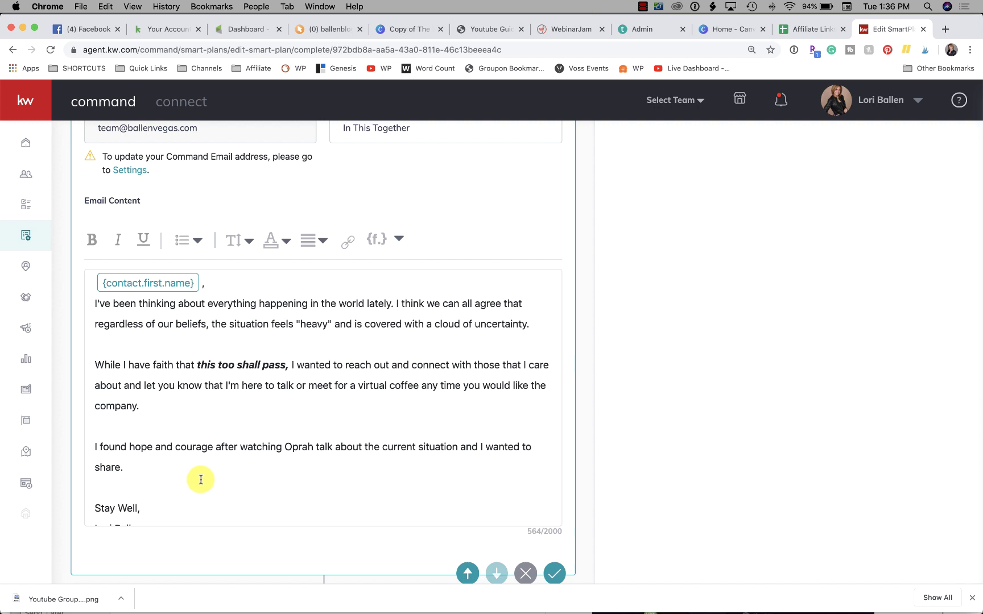
scroll(202, 479, up, 6)
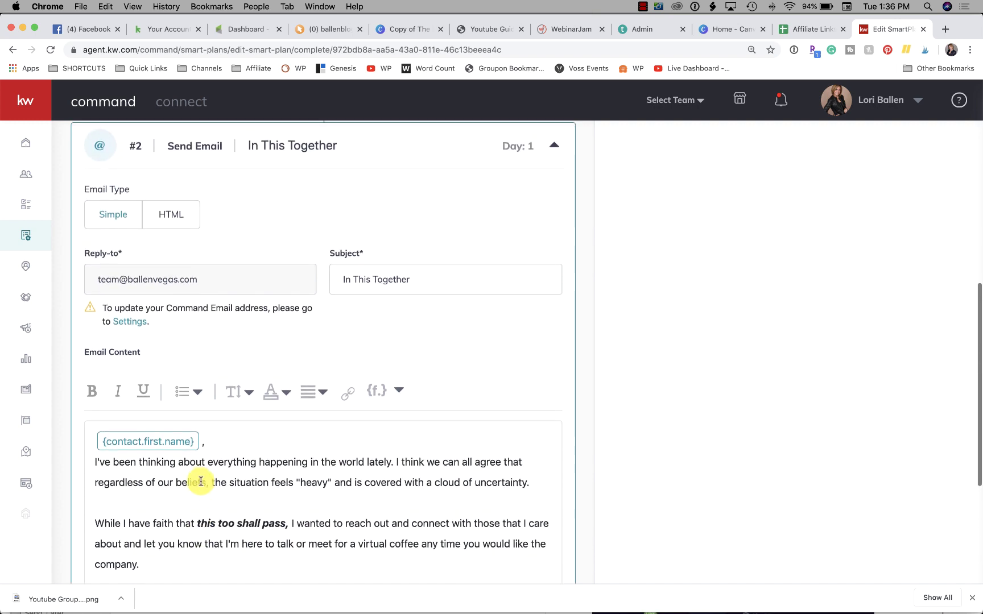
scroll(202, 481, up, 4)
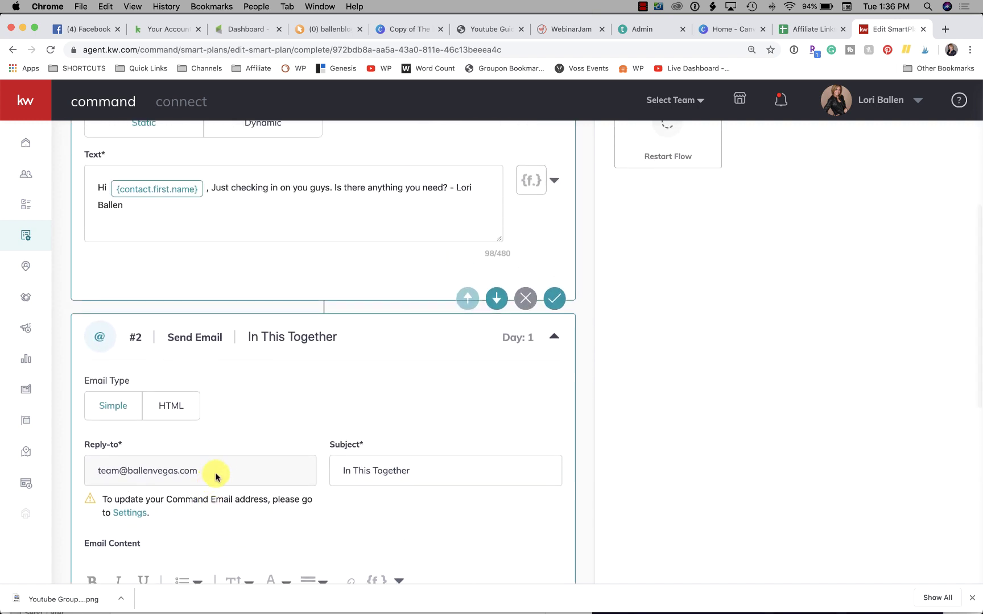
scroll(222, 471, down, 9)
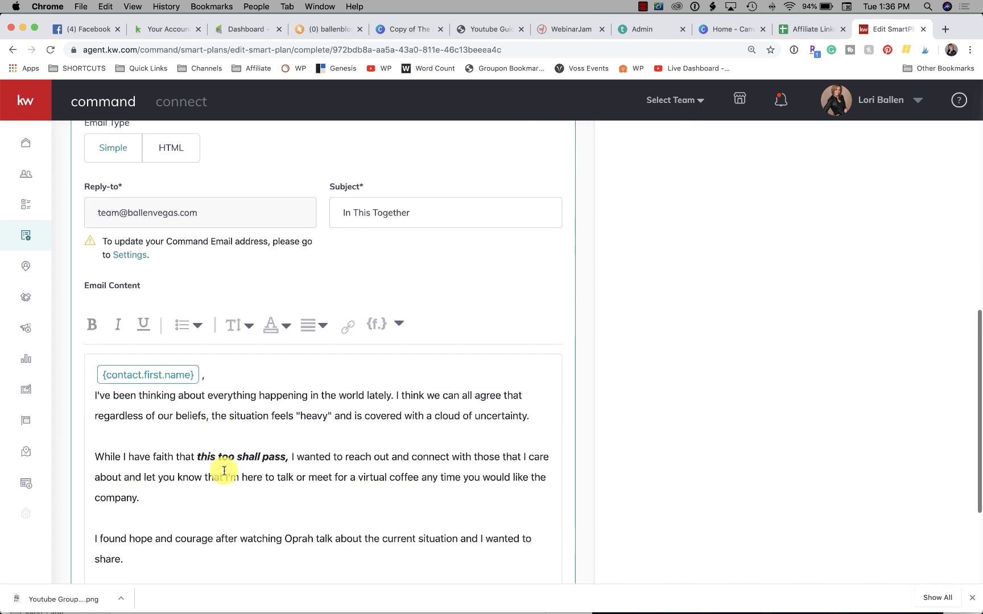
click(215, 458)
scroll(303, 440, down, 5)
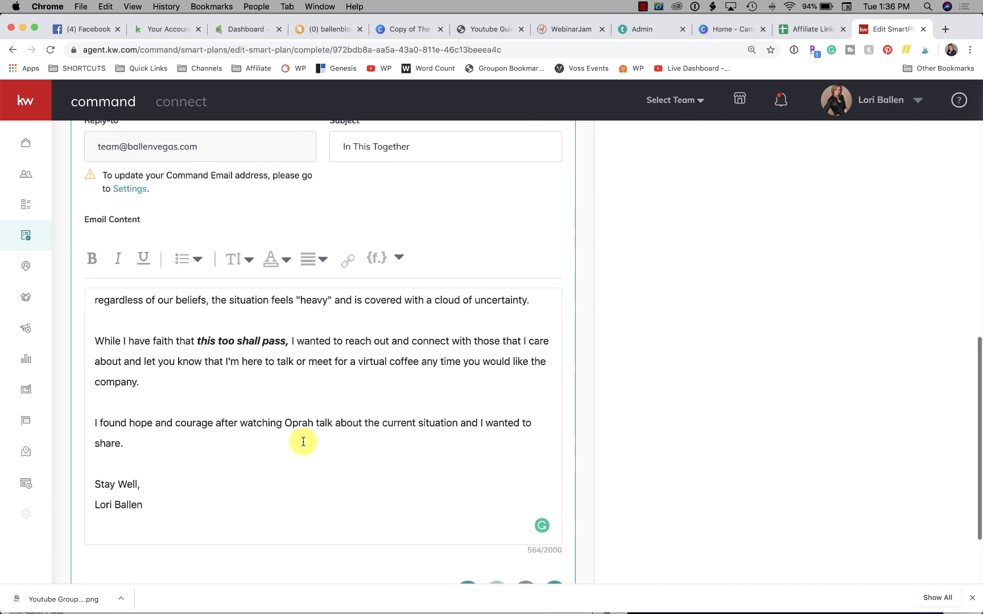
scroll(301, 442, down, 1)
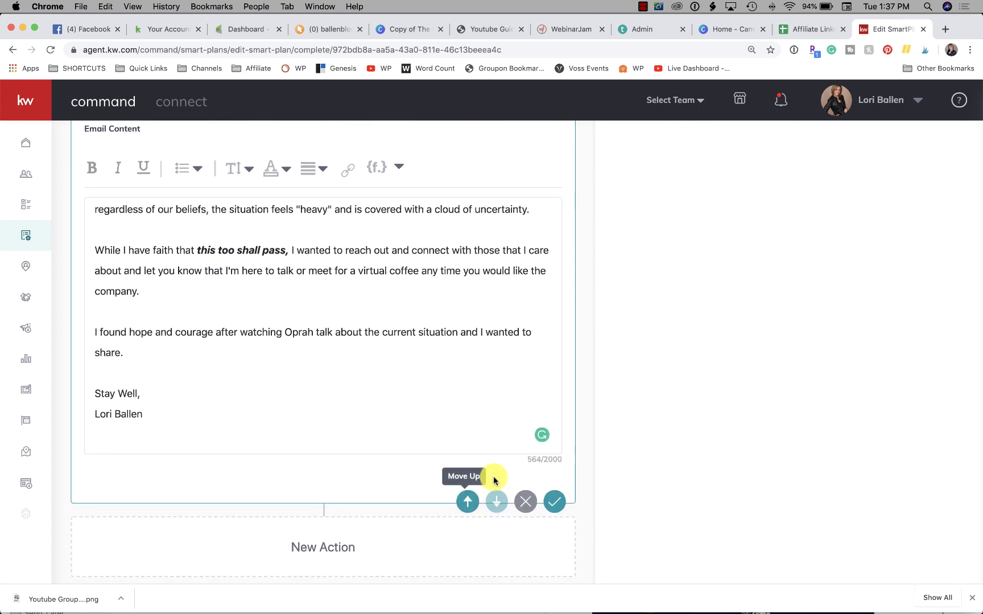
scroll(464, 409, up, 2)
scroll(530, 373, up, 9)
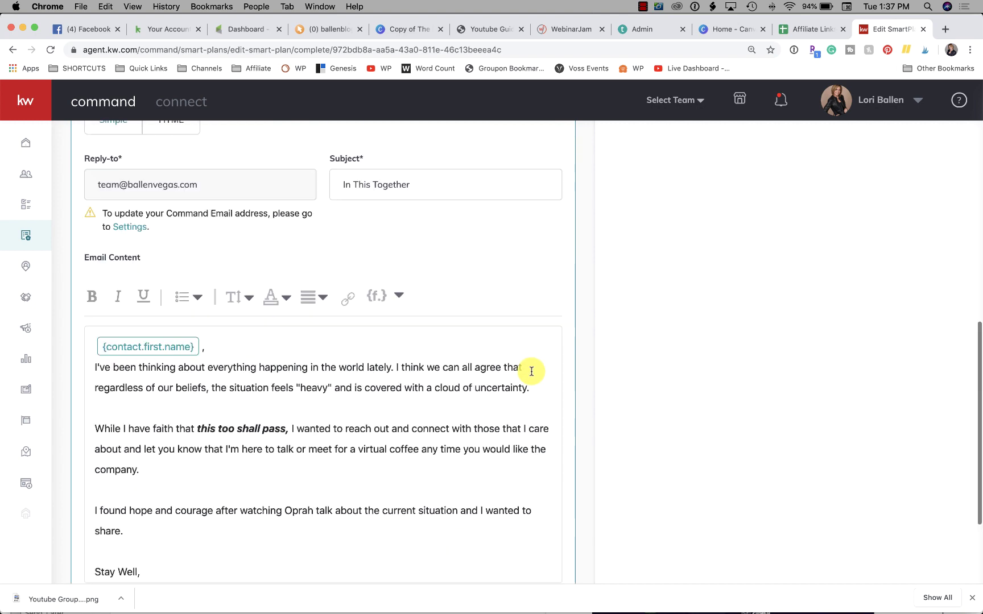
scroll(532, 376, up, 5)
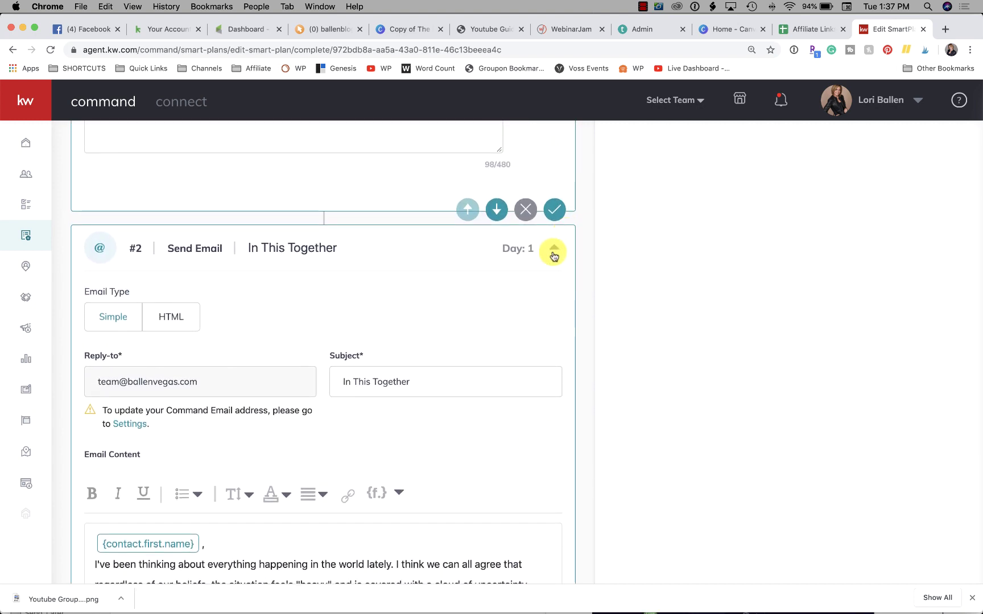
Collapse the email and text message actions so the plan shows only their headers
click(553, 251)
scroll(560, 261, up, 7)
click(555, 226)
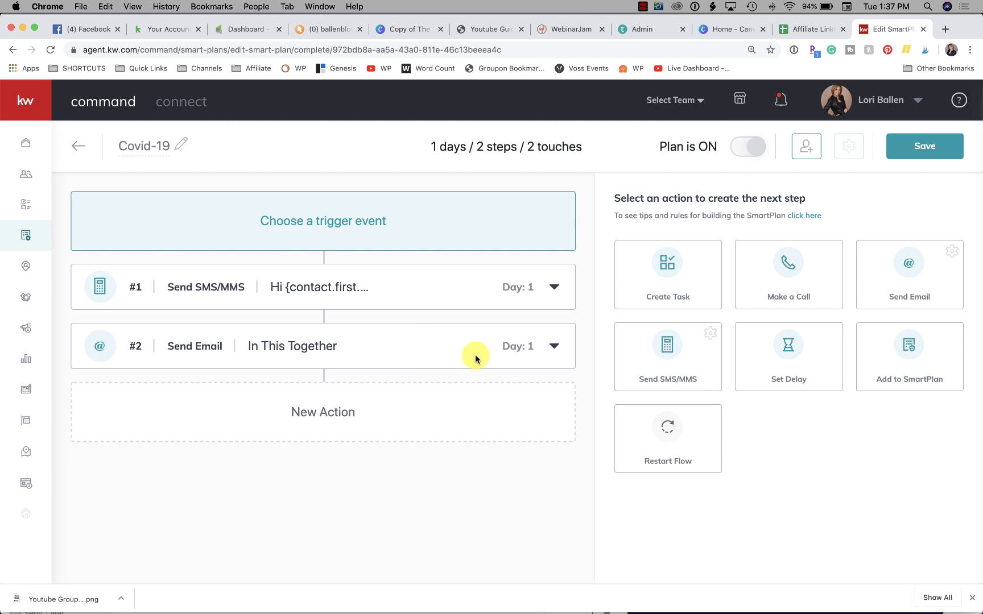
triple_click(443, 351)
click(470, 292)
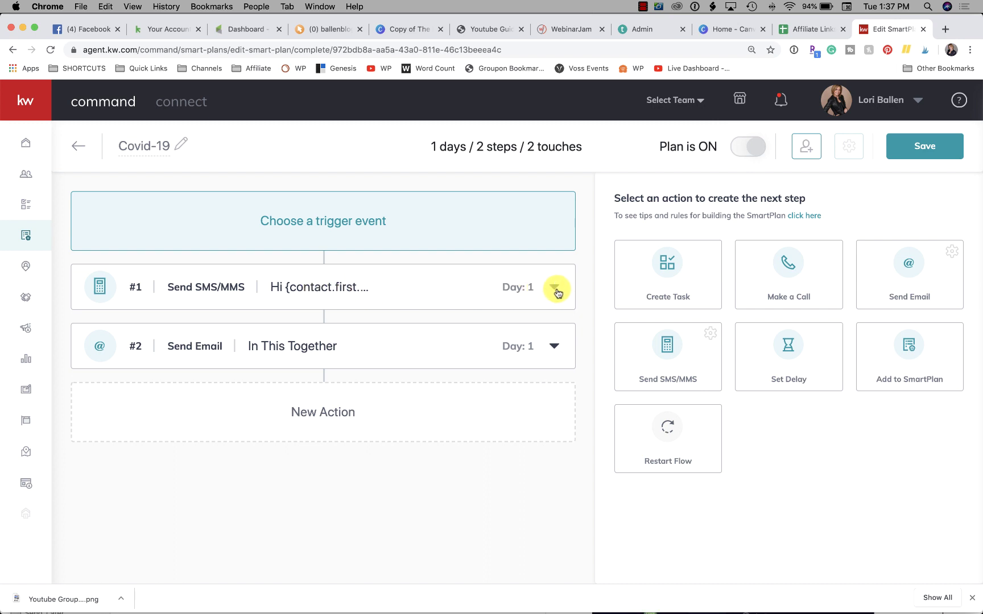
click(556, 291)
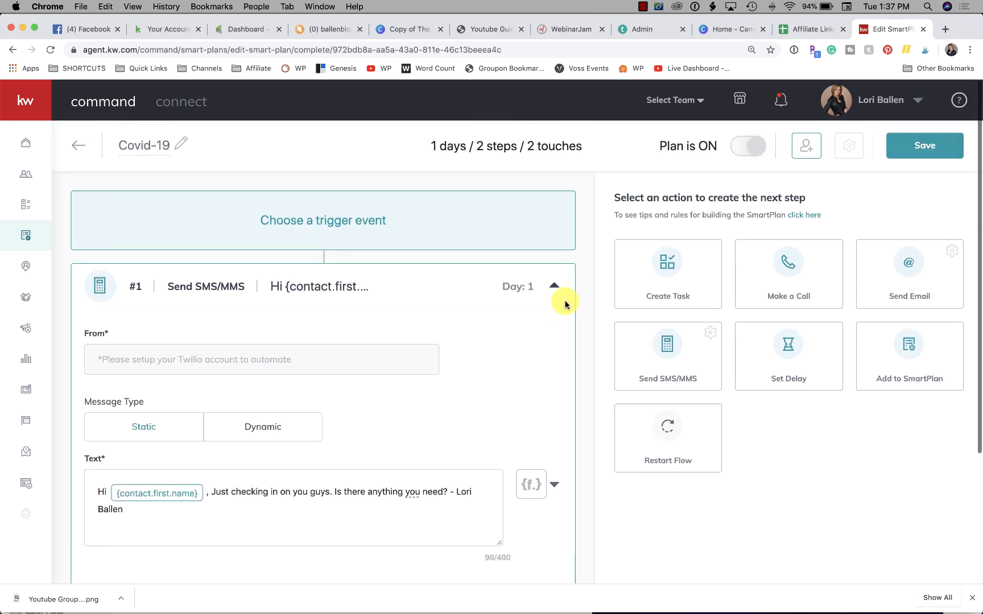
click(554, 287)
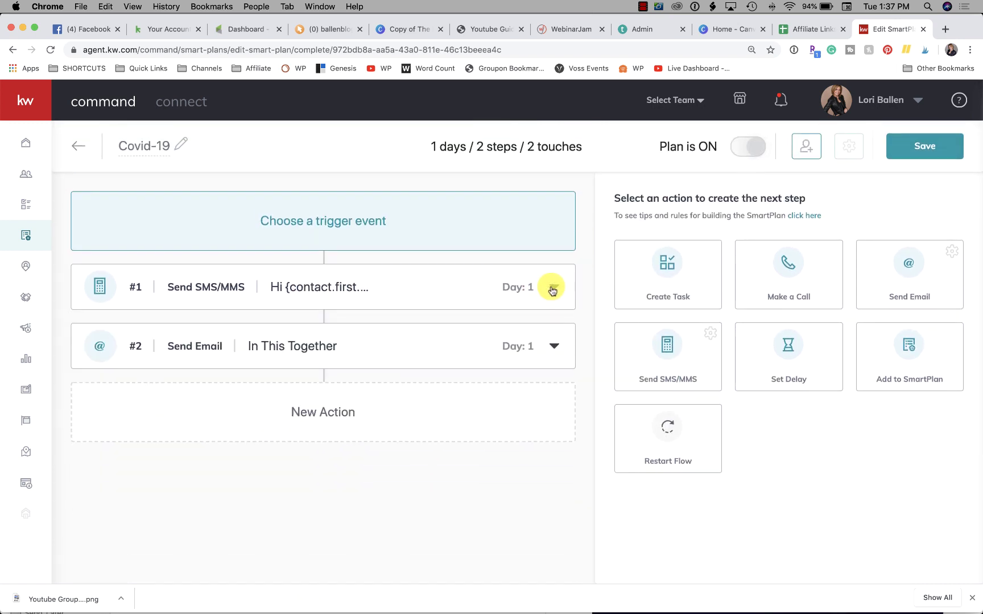
Add a 1-day delay to the plan and move it up between the text message and the email
click(787, 349)
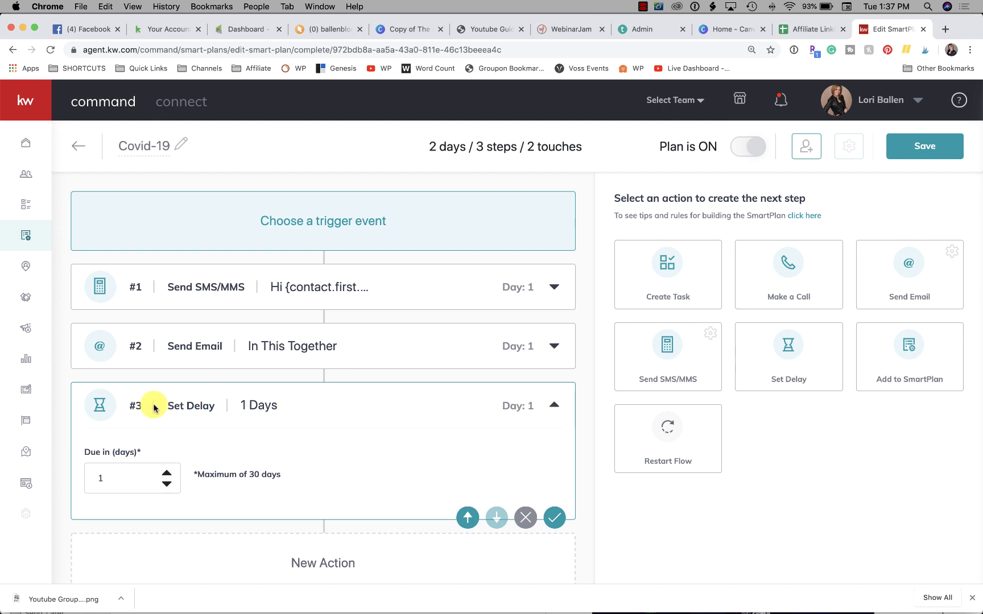
click(555, 405)
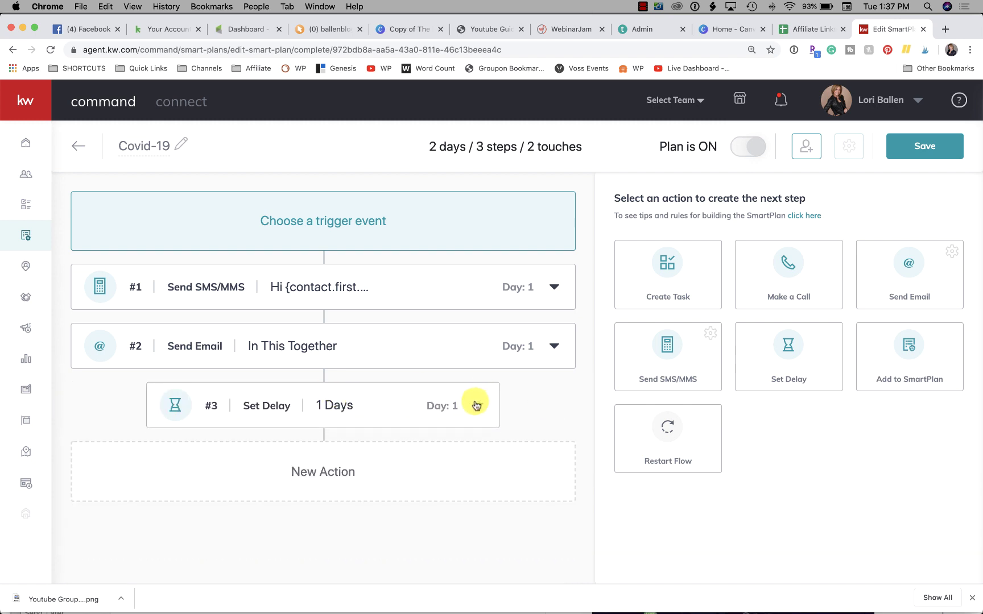
drag(345, 391, 350, 263)
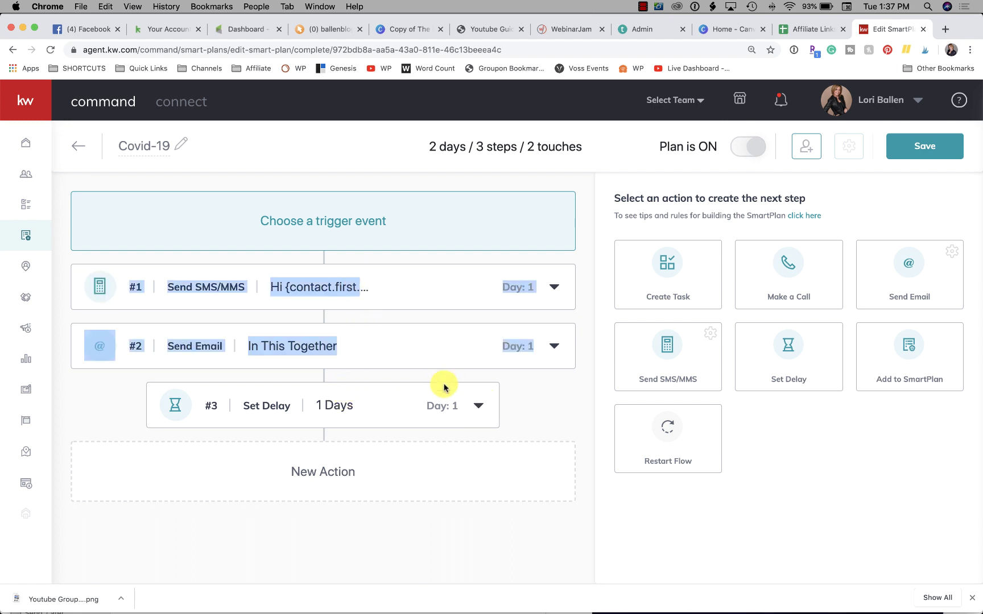
click(557, 408)
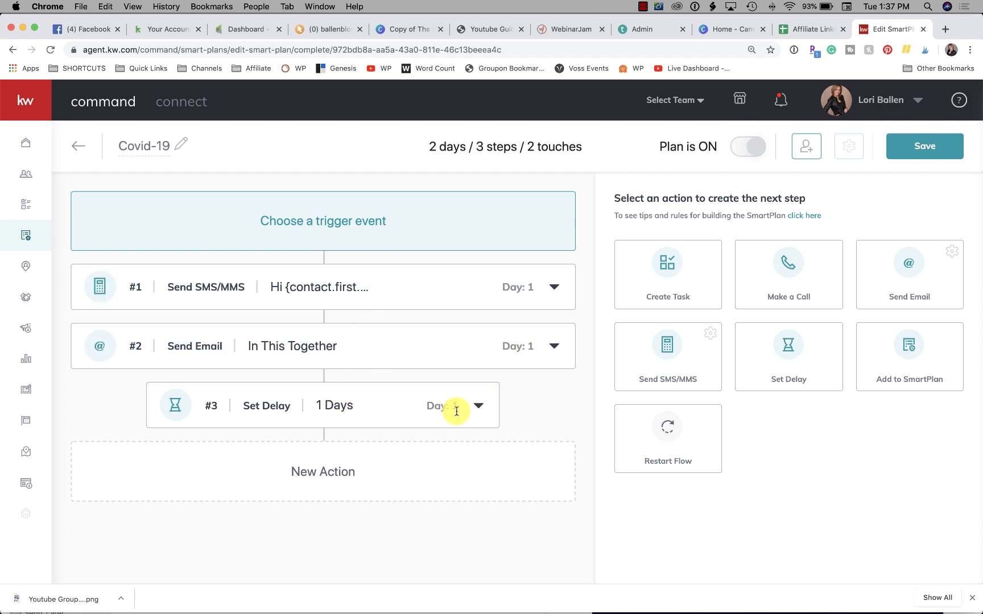
click(479, 408)
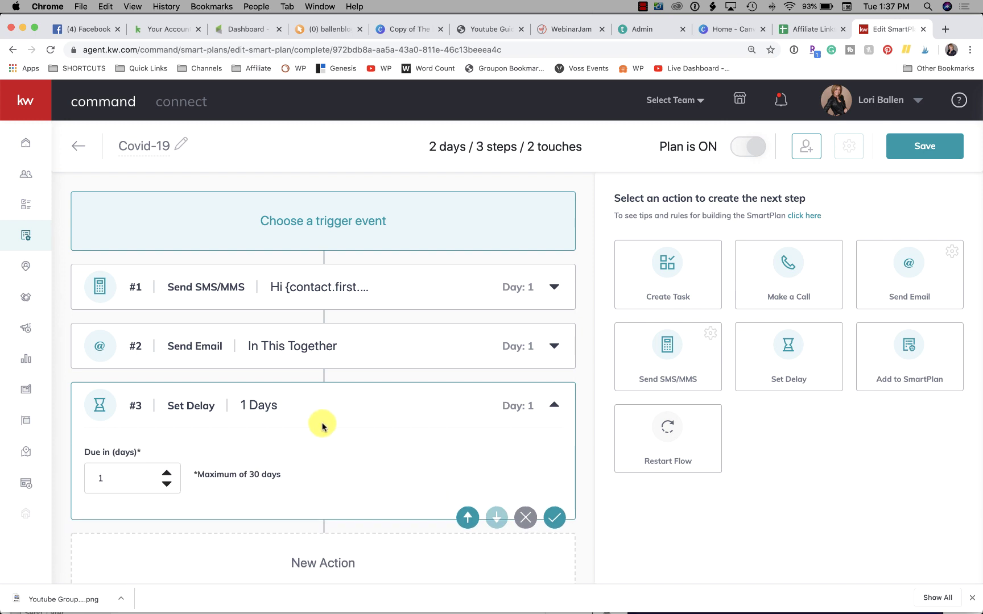
click(467, 518)
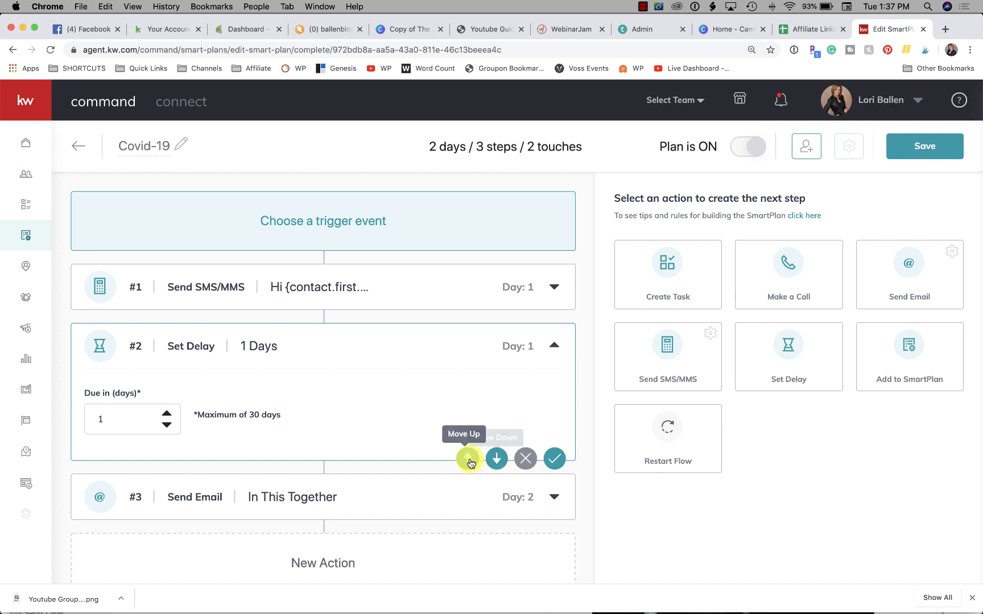
Set the delay between the text message and the email to 3 days and collapse it
click(555, 348)
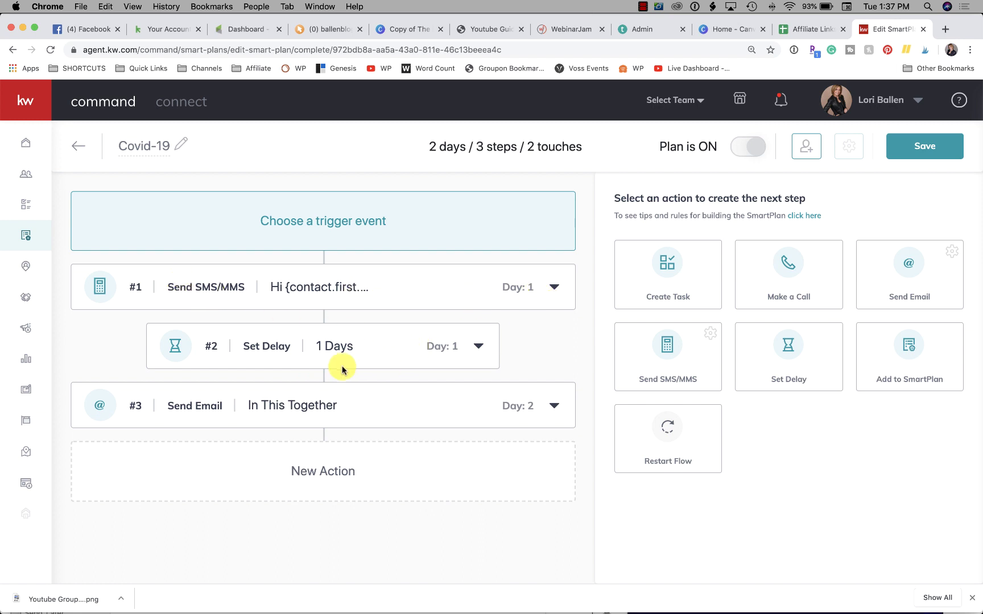
click(477, 351)
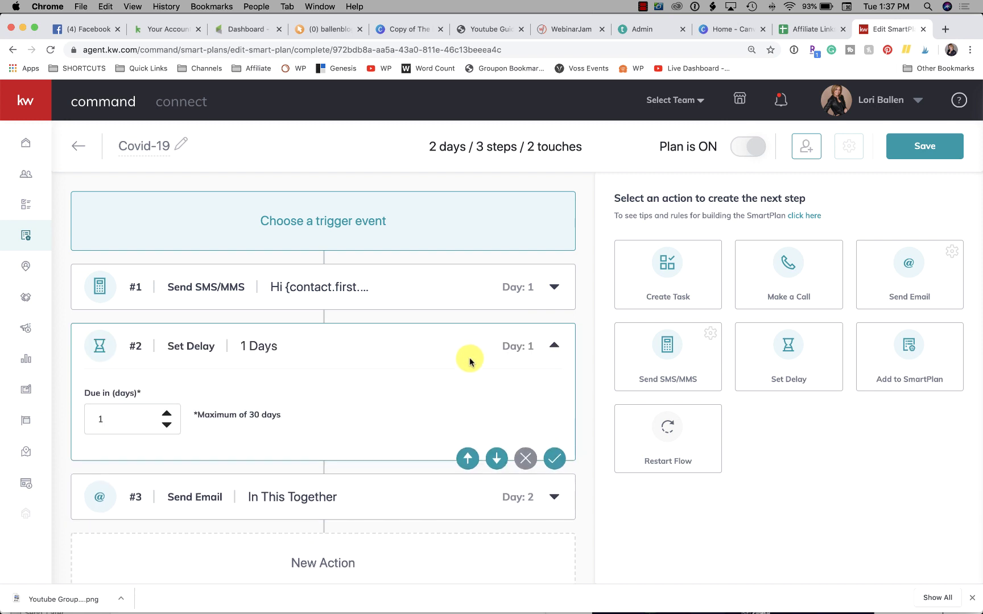
double_click(113, 410)
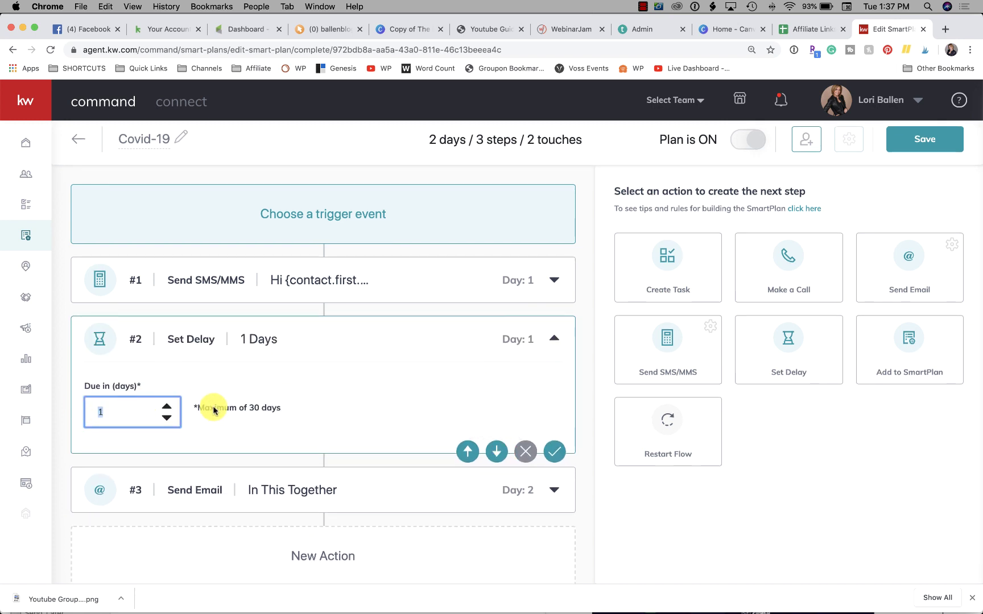
text(3)
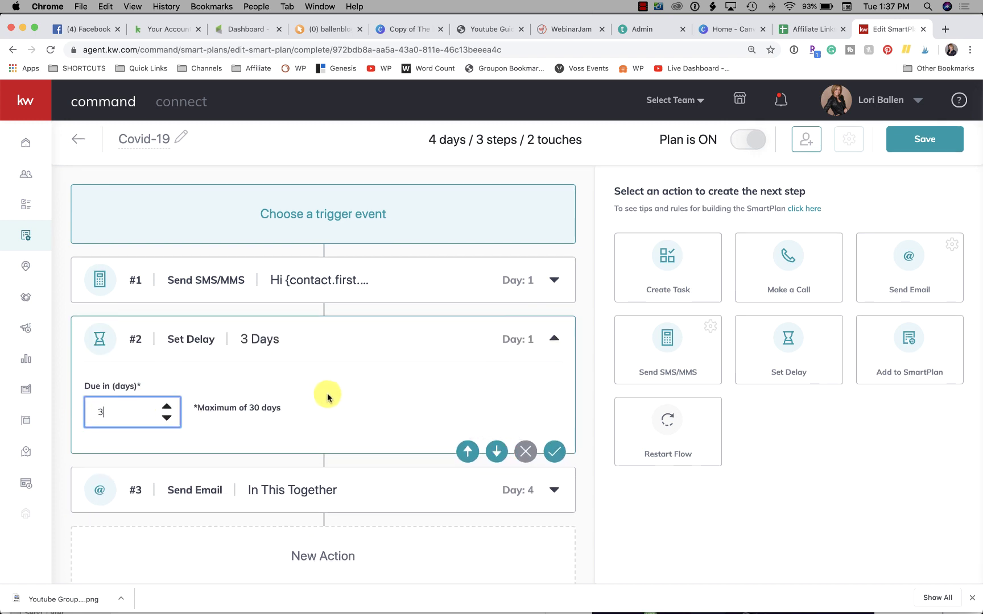
scroll(328, 396, down, 1)
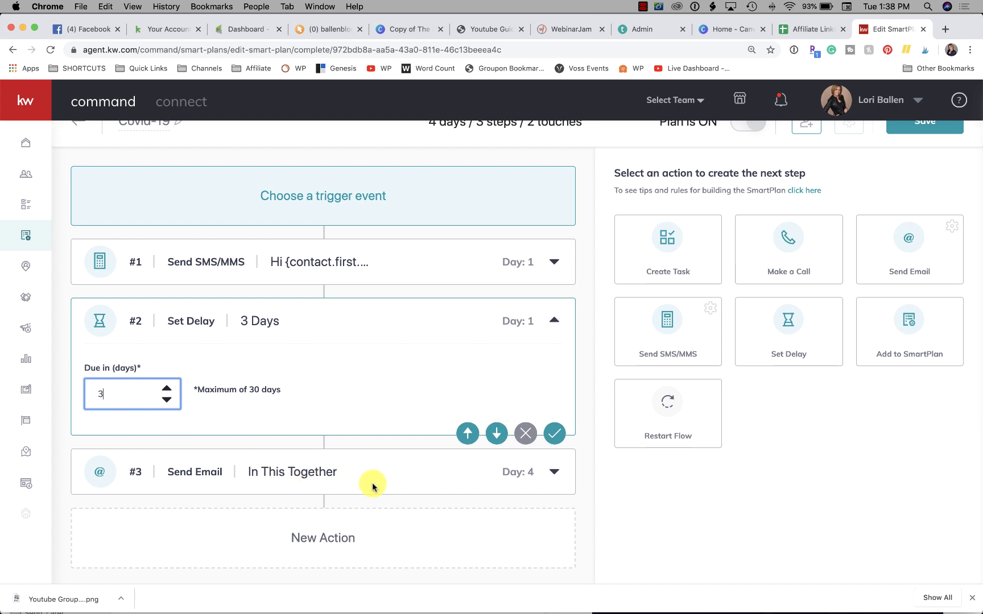
click(554, 320)
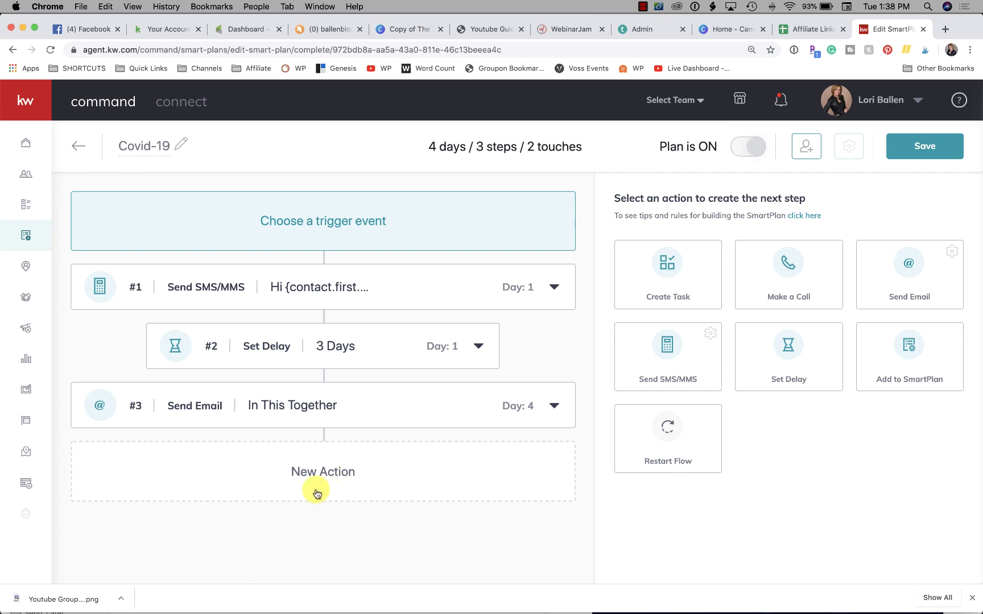
Add a 3-day delay after the "In This Together" email, save it and collapse it
click(787, 347)
scroll(351, 495, down, 3)
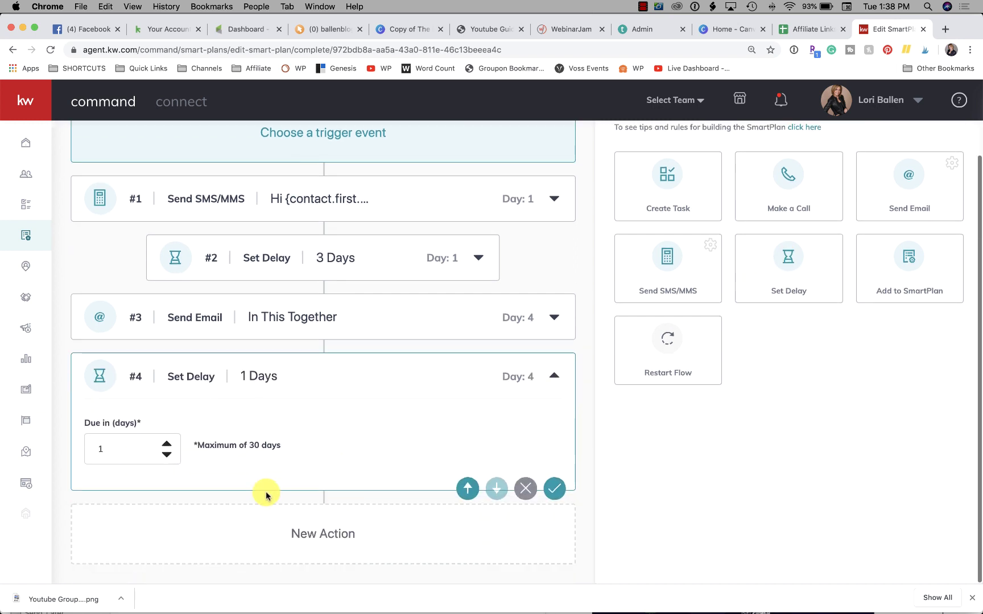
click(91, 449)
double_click(124, 450)
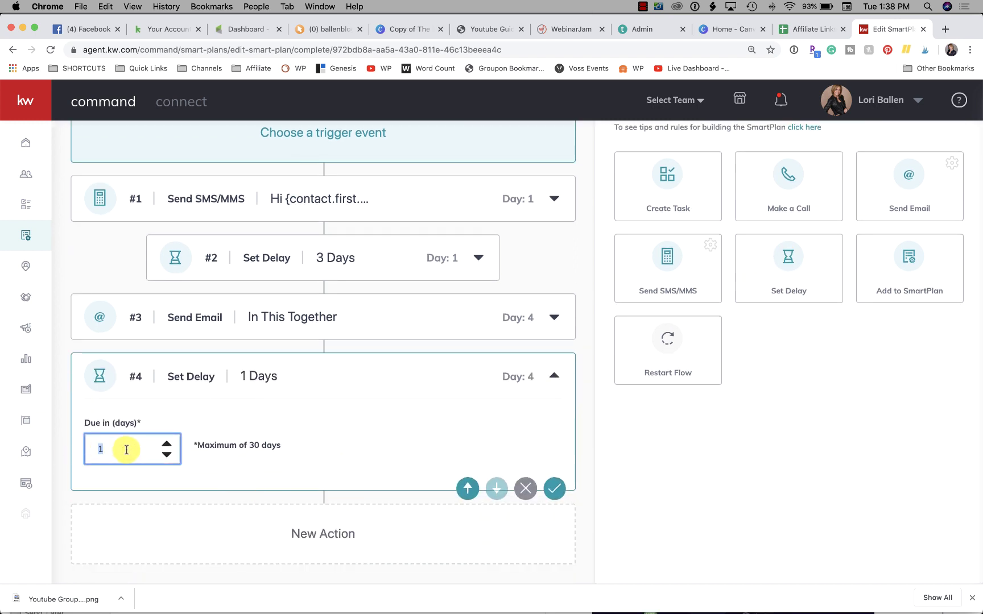
text(3)
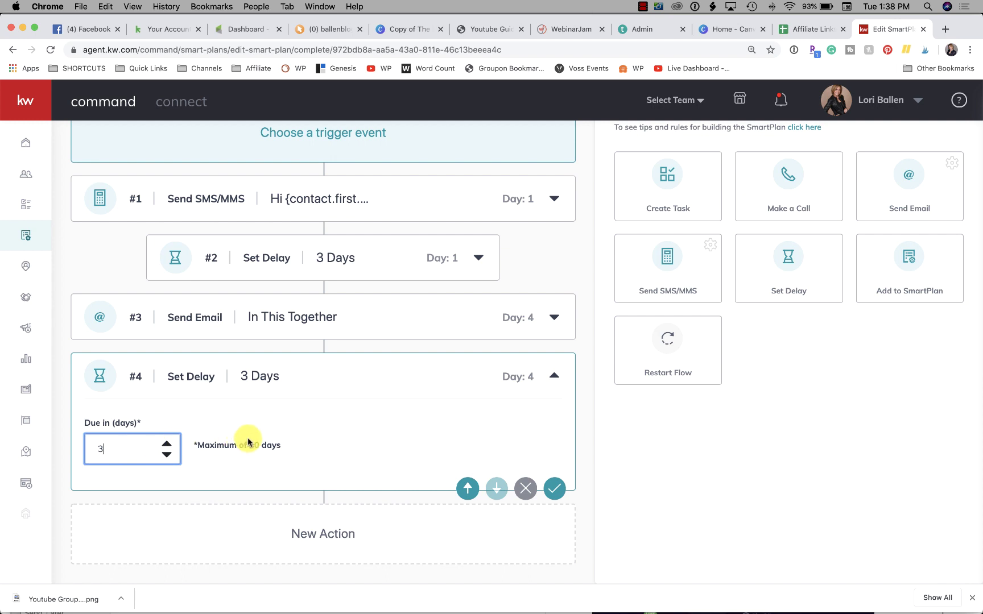
click(554, 488)
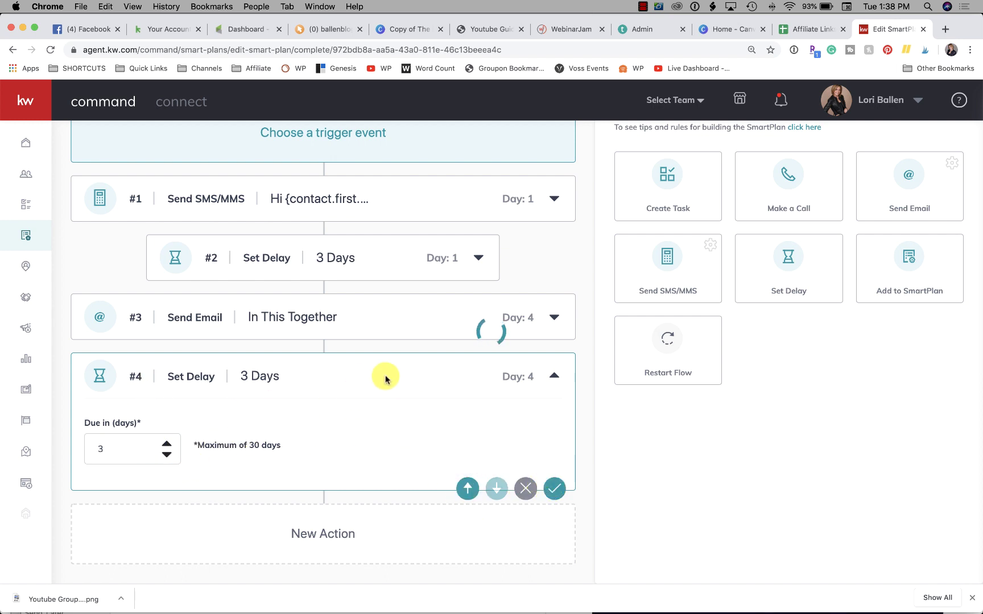
click(555, 376)
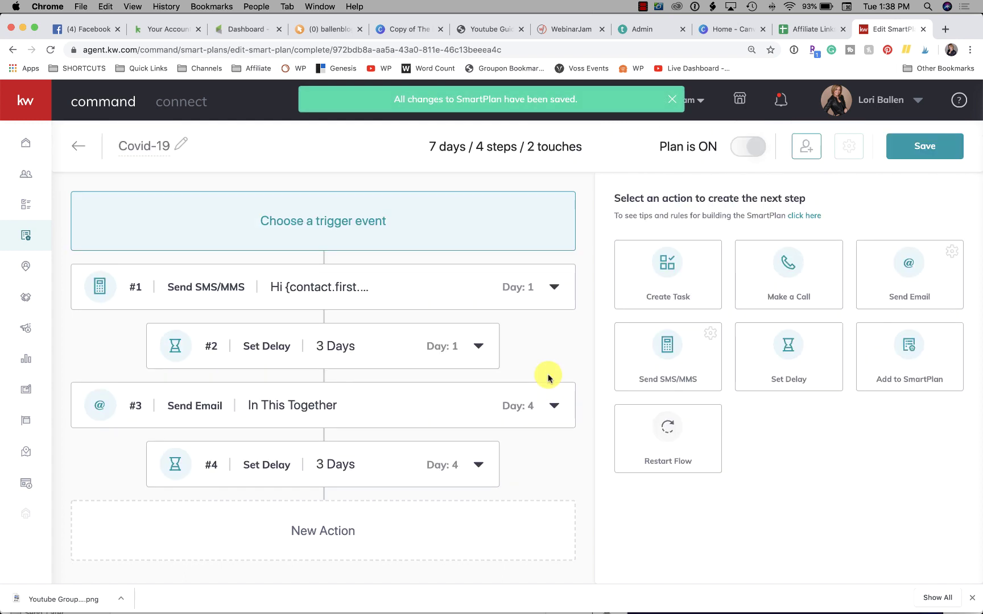
click(479, 464)
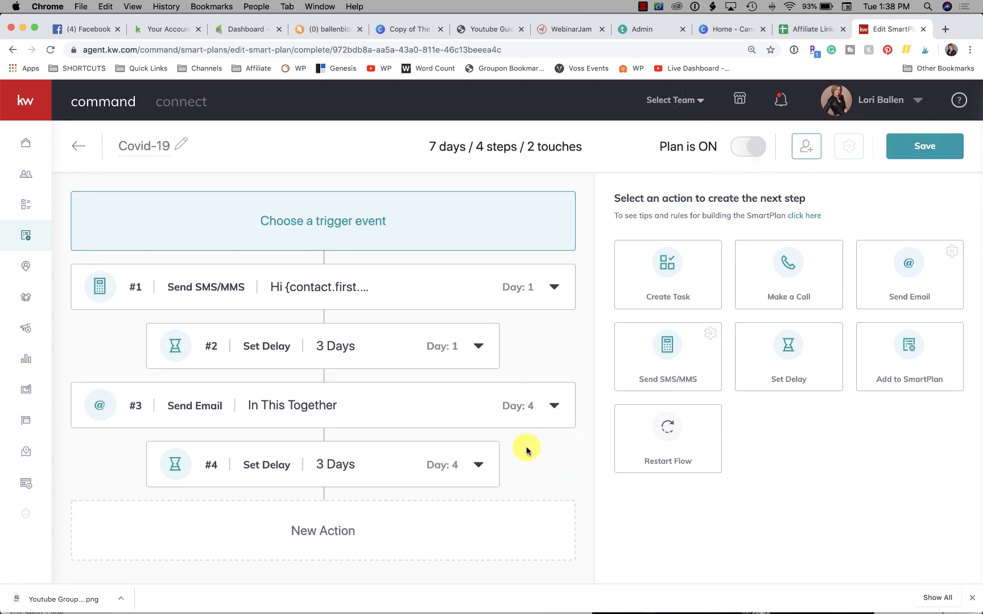
click(481, 463)
click(555, 465)
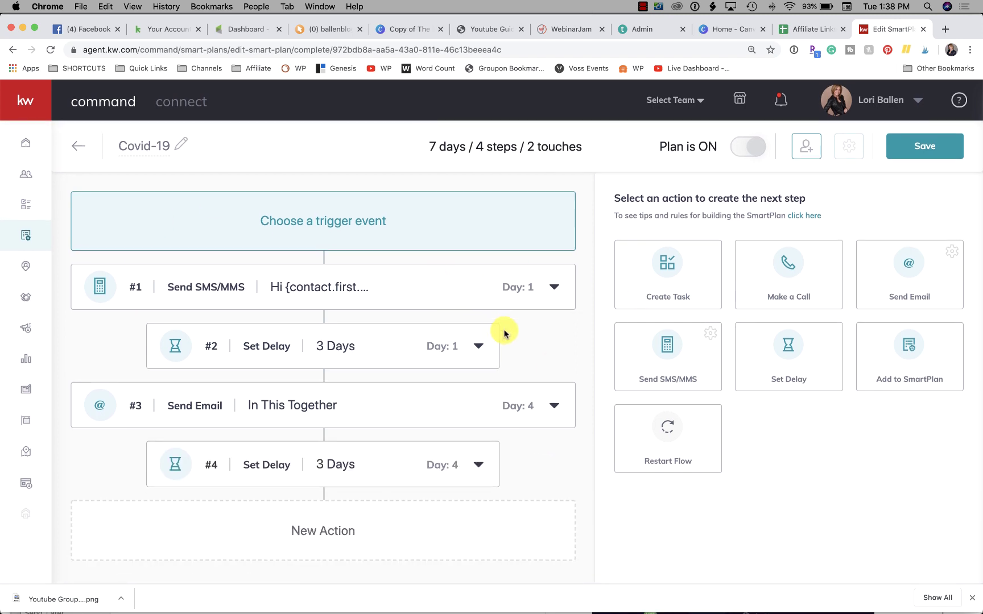
Add a call action named to call the contact "and Check in", with the description "Check if there was a response to text or email"
click(785, 255)
scroll(445, 512, down, 3)
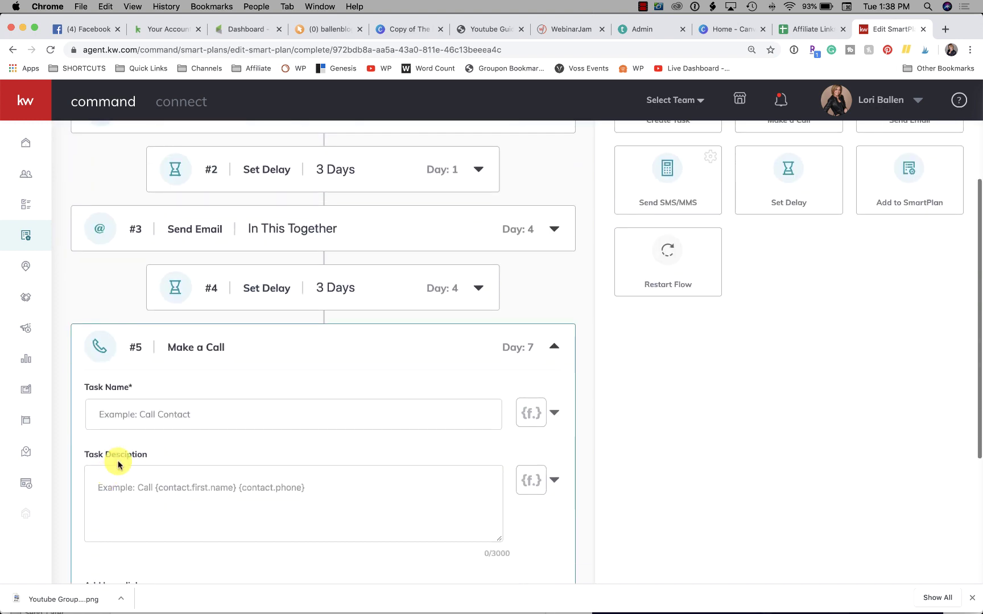
click(164, 412)
text(Call )
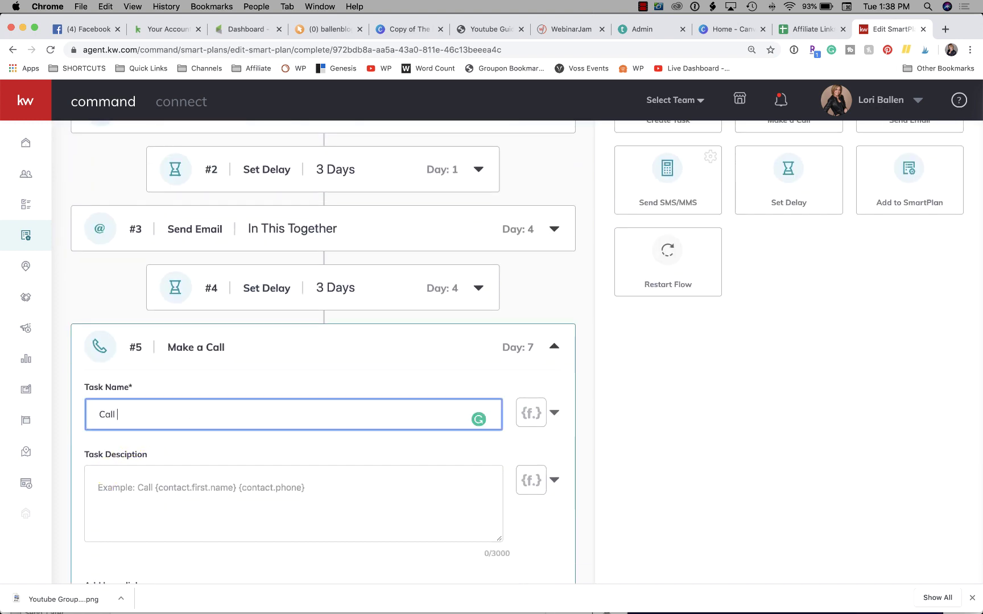
text(Mary and Check in)
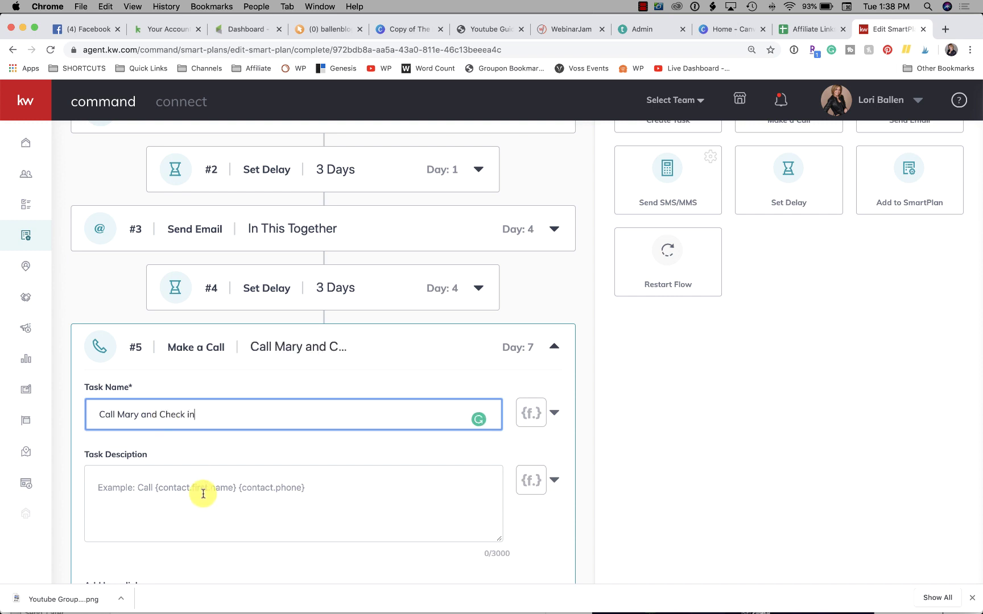
click(203, 494)
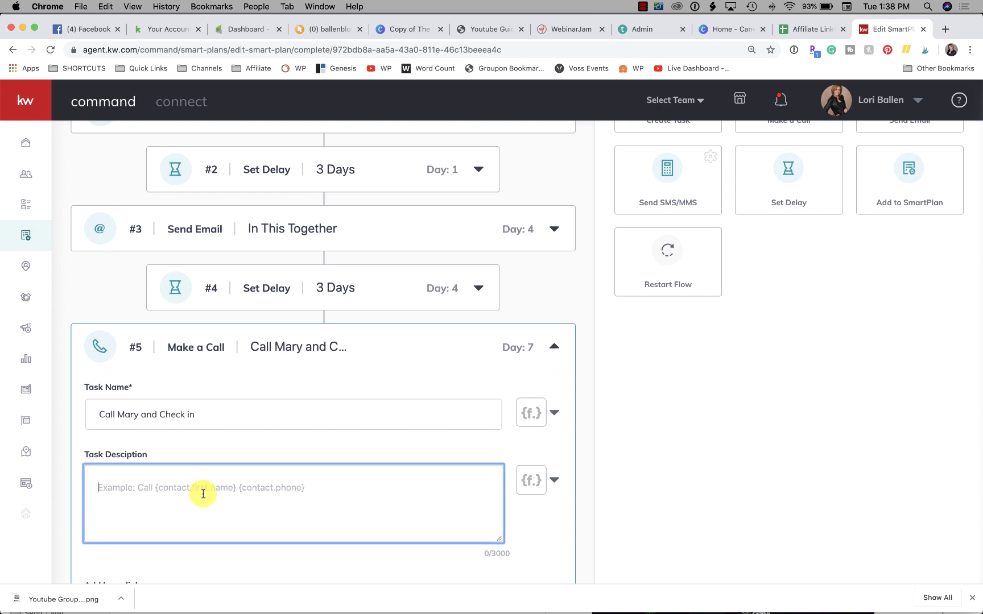
text(Che)
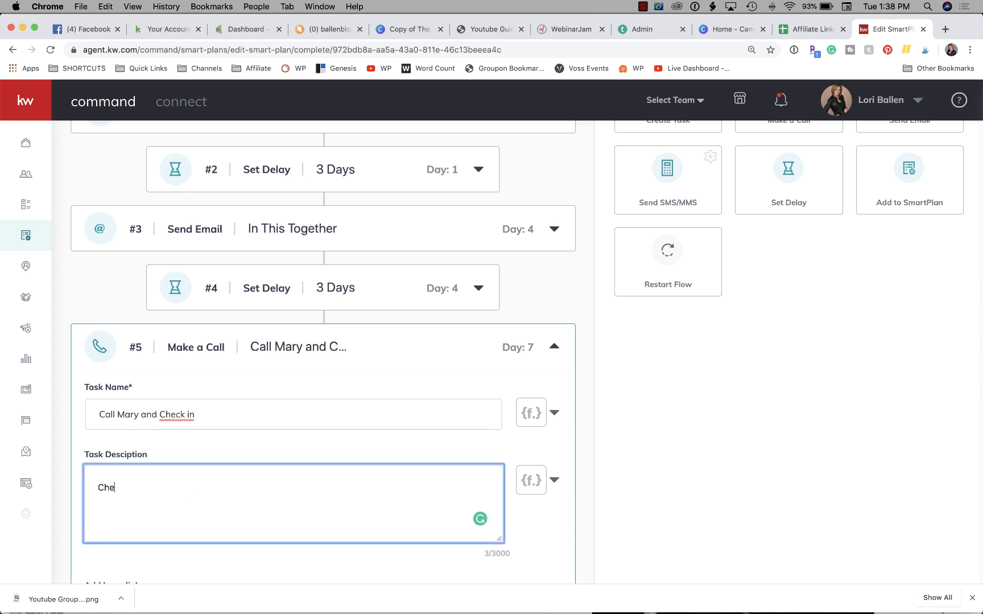
text(ck if there was a response to text or email)
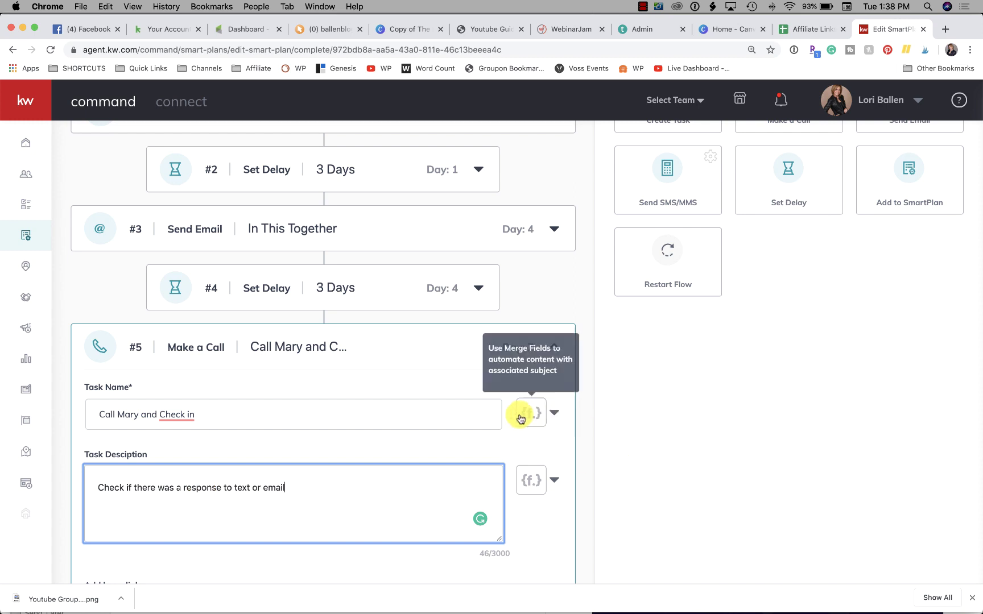
Accept the suggested "Check-in" spelling in the call's task name and collapse the call action
mouse_move(183, 413)
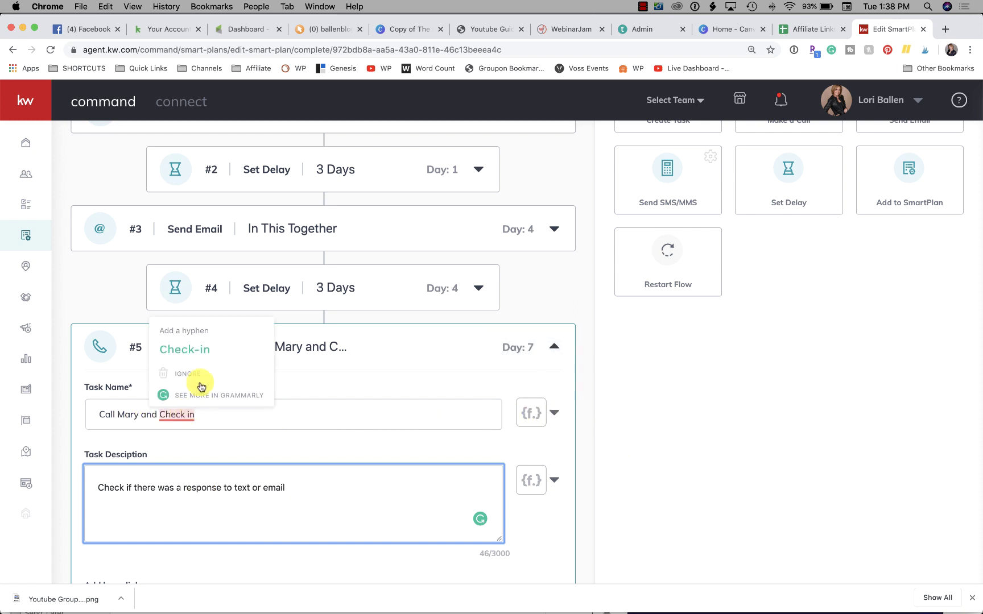
click(182, 338)
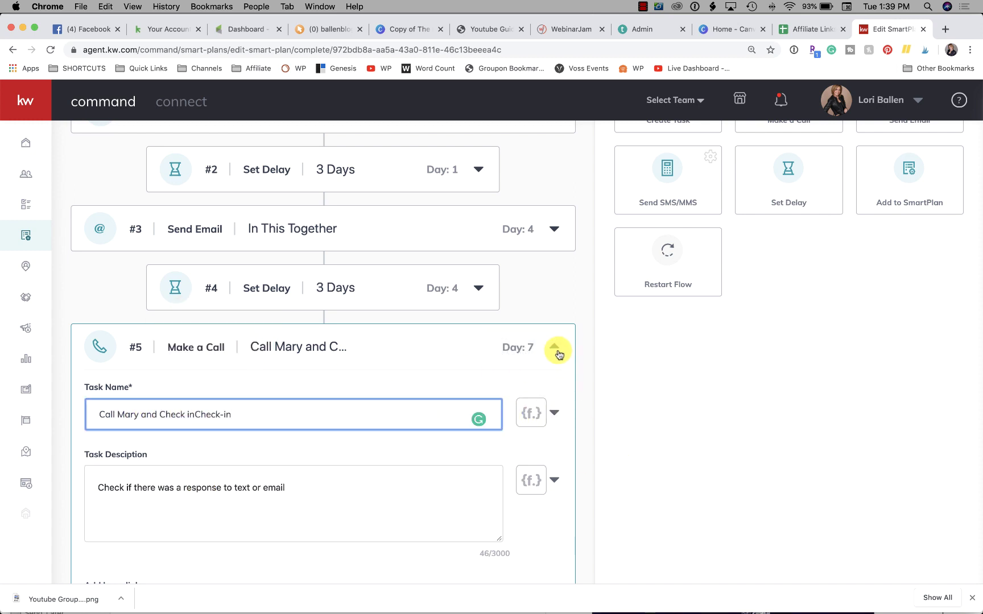
scroll(559, 351, up, 2)
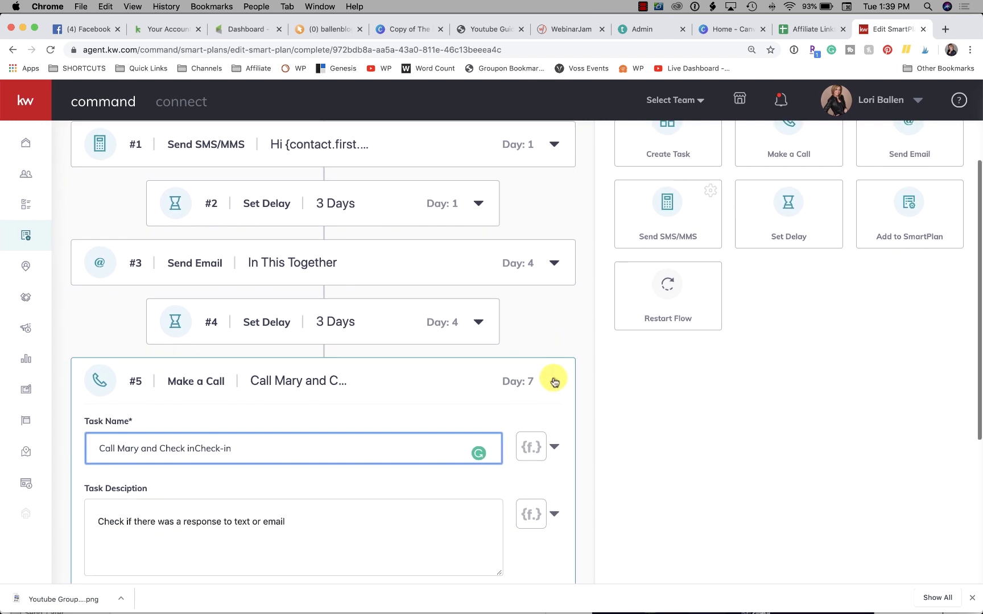
click(555, 384)
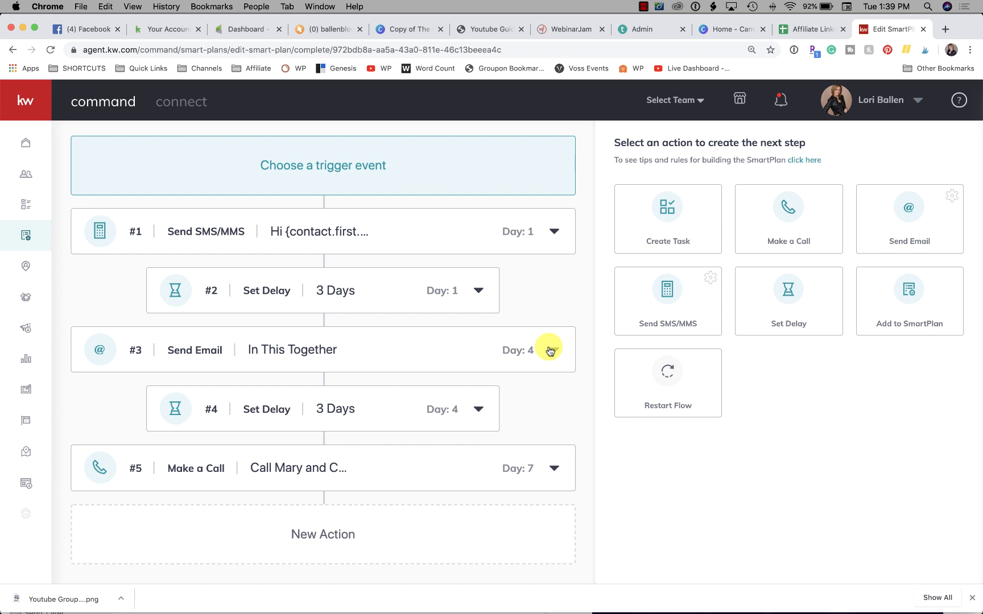
Add a 14-day delay after the call action and collapse it
scroll(268, 431, down, 1)
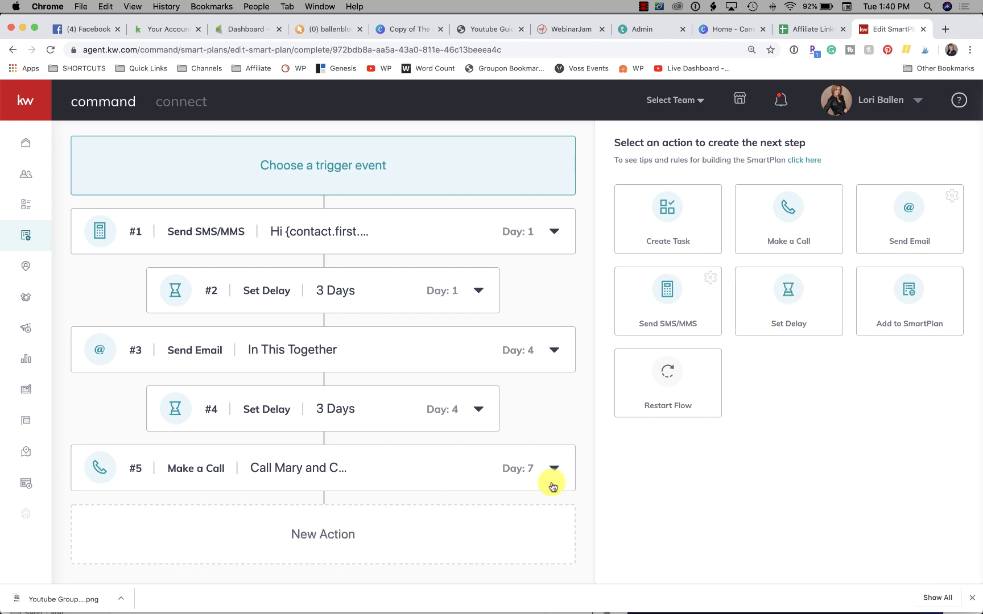
scroll(447, 488, down, 1)
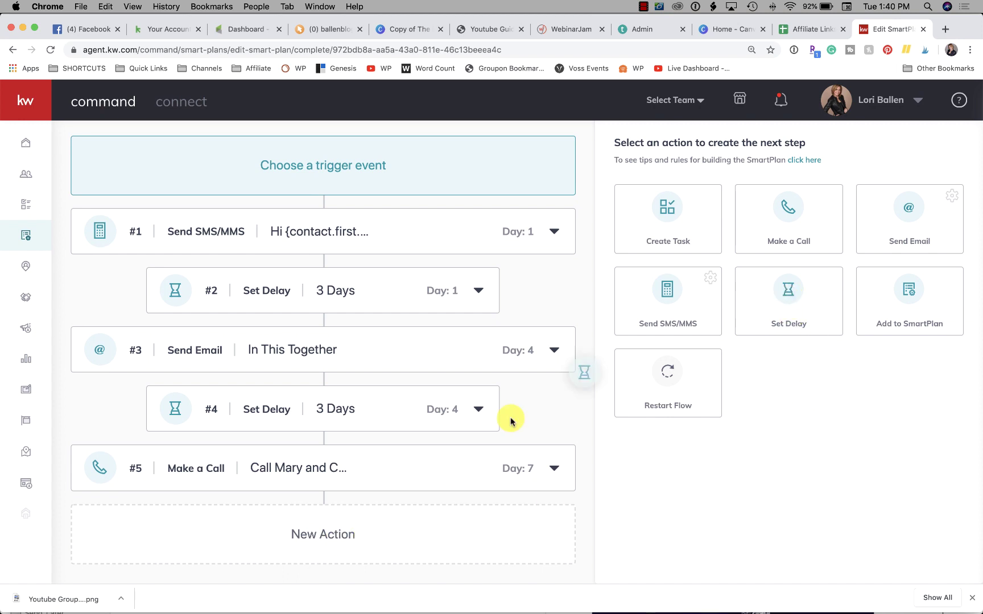
click(792, 296)
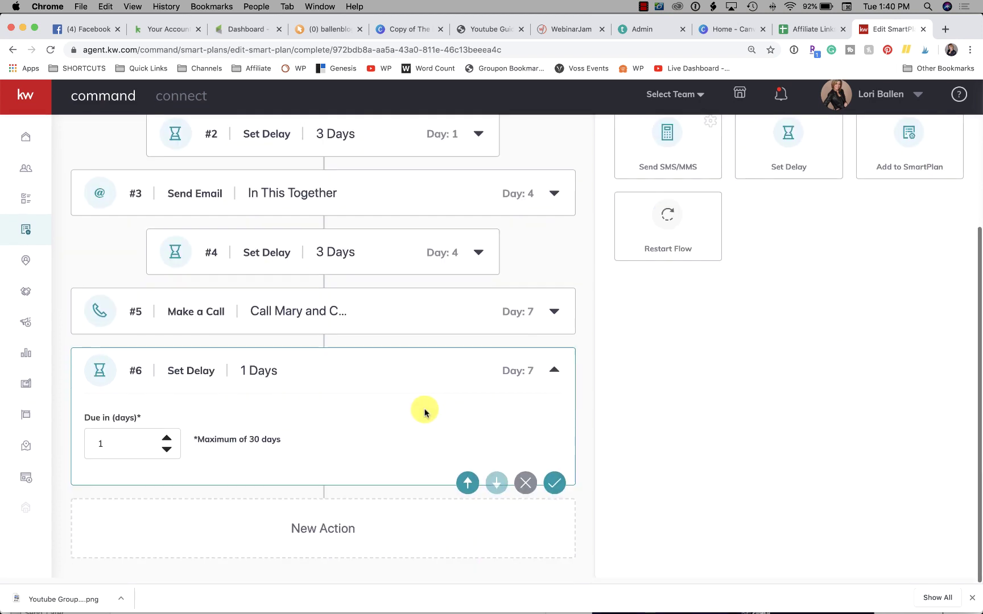
double_click(119, 448)
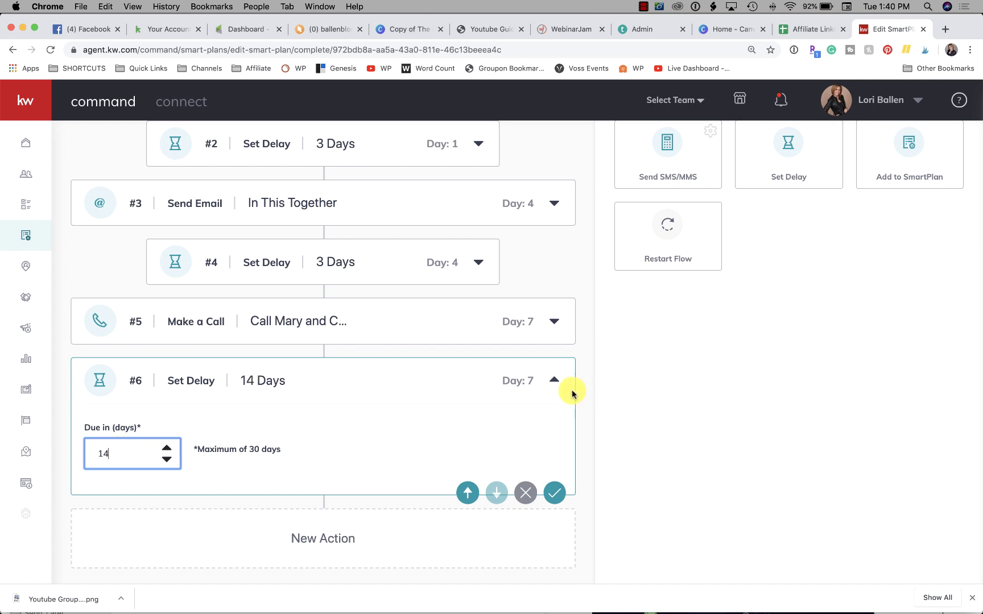
click(554, 380)
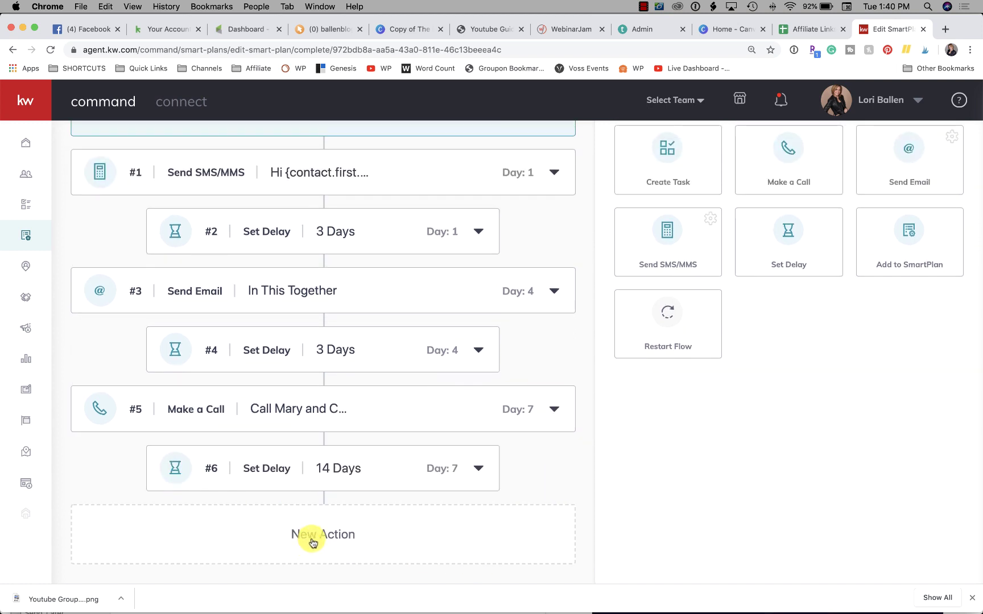
Add a text message after the 14-day delay: "Hey, it's" plus the agent's full name, followed by "Just checking in with you again. All good?"
click(670, 249)
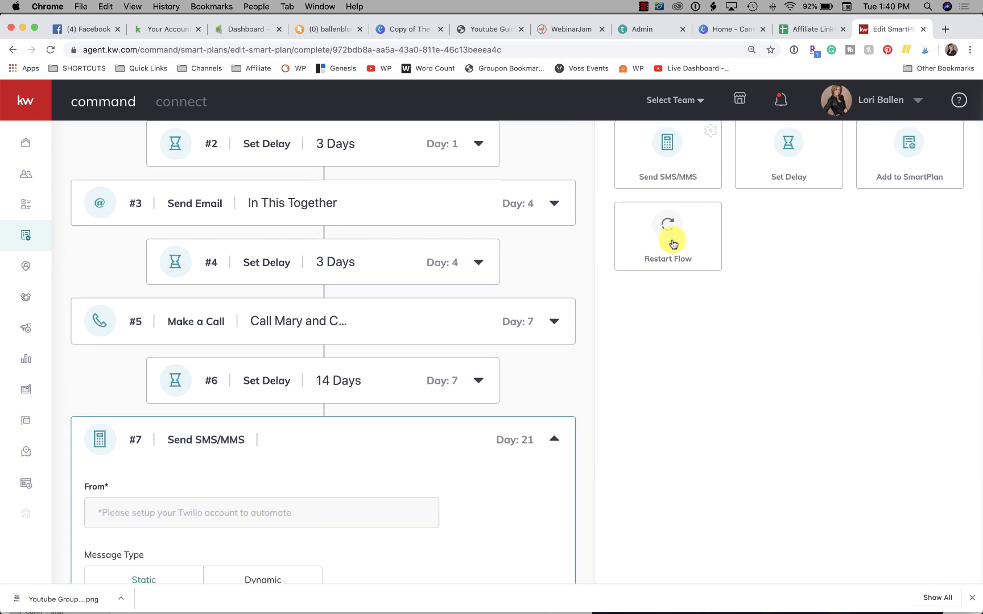
click(171, 410)
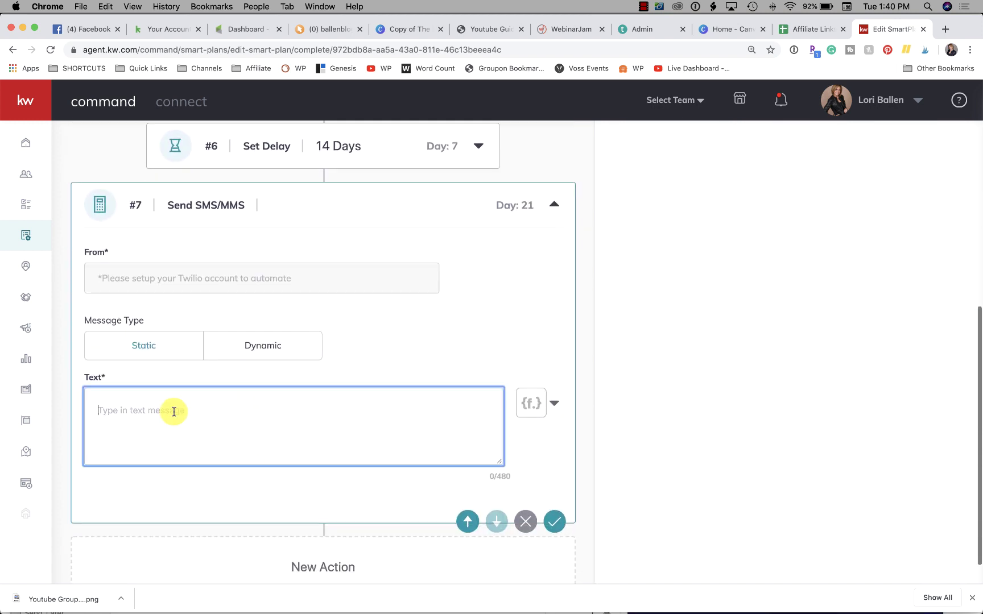
text(H)
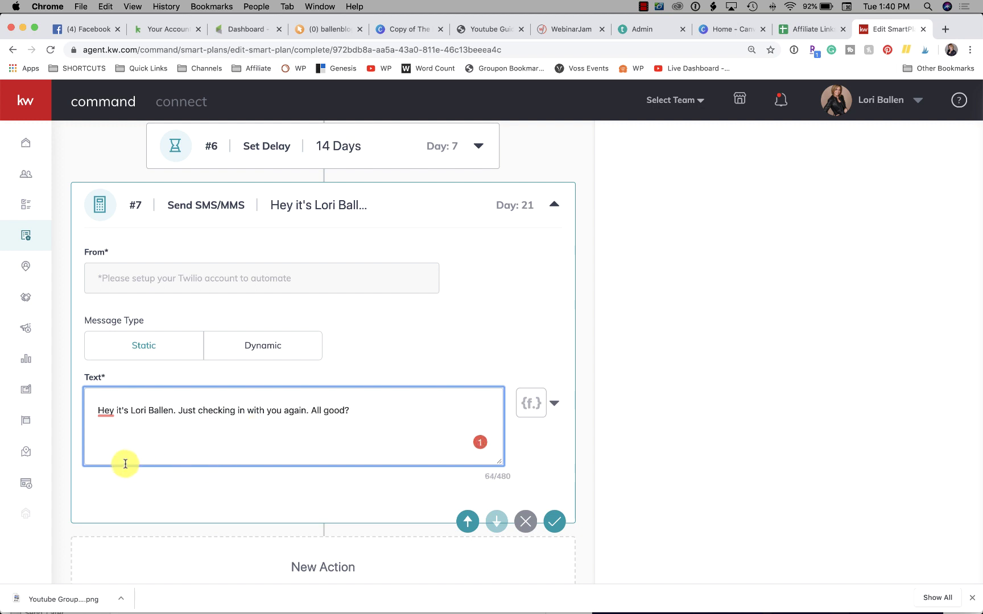
mouse_move(105, 408)
click(124, 345)
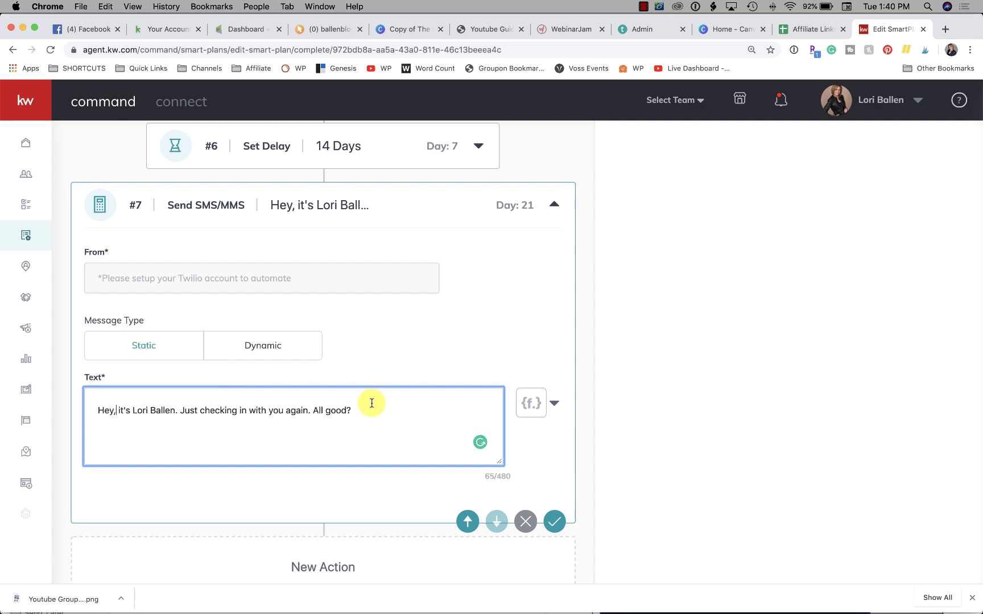
click(365, 416)
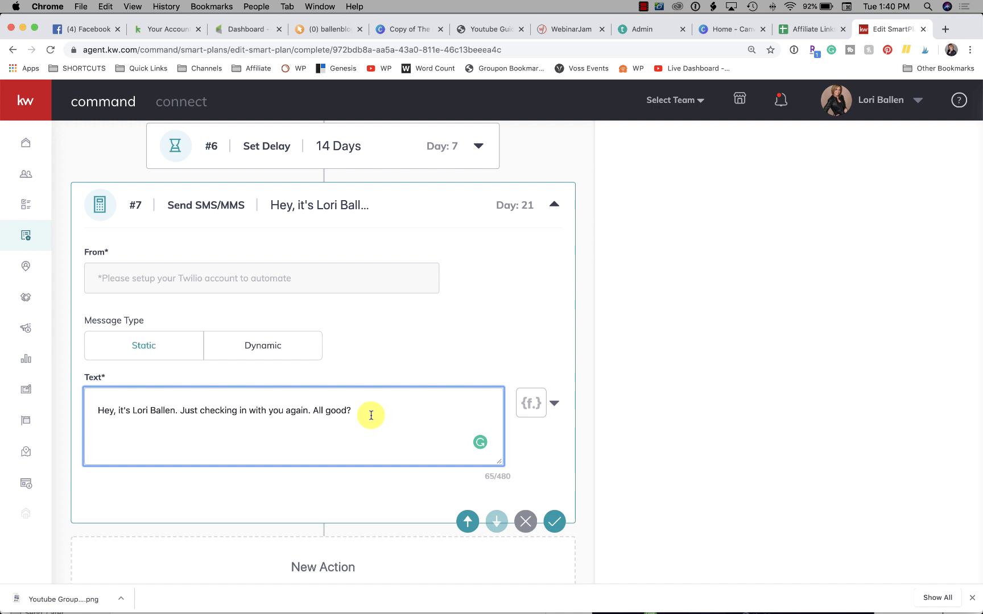
Save the second text message and collapse it
click(560, 521)
scroll(527, 322, up, 2)
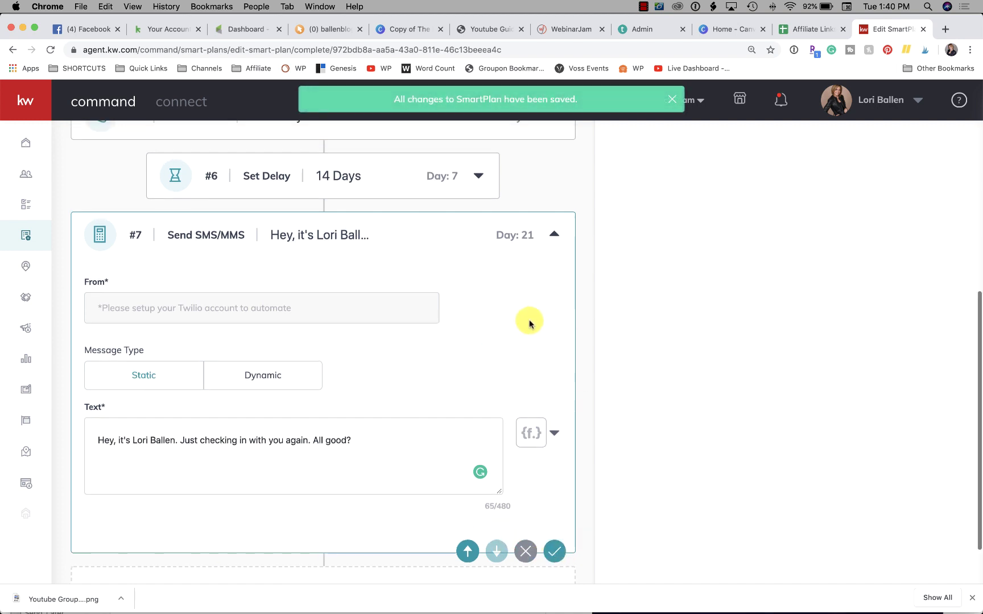
click(554, 231)
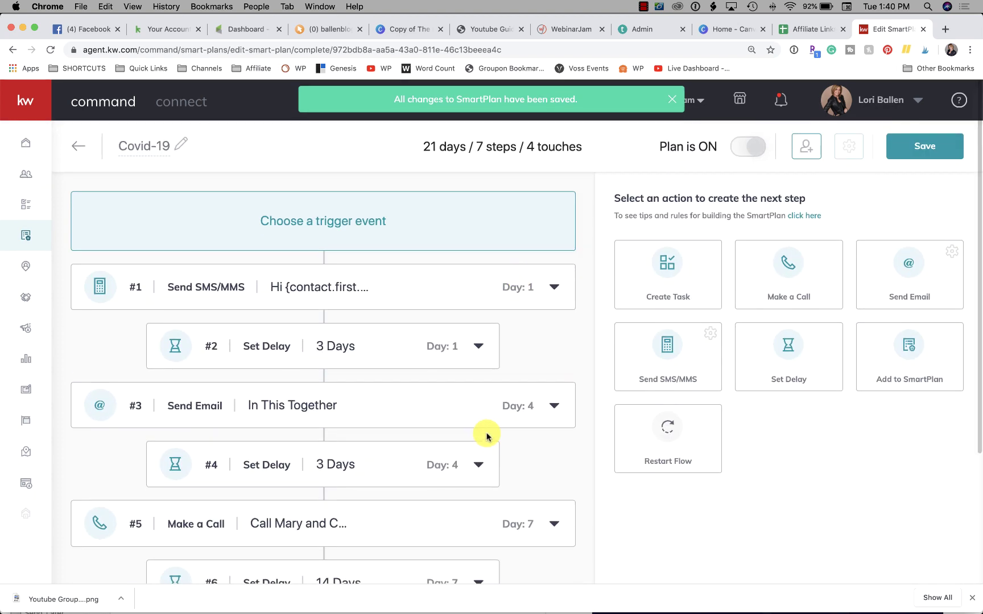
Browse the database clients that can be added to the Covid-19 SmartPlan and cancel without adding anyone
drag(421, 148, 574, 145)
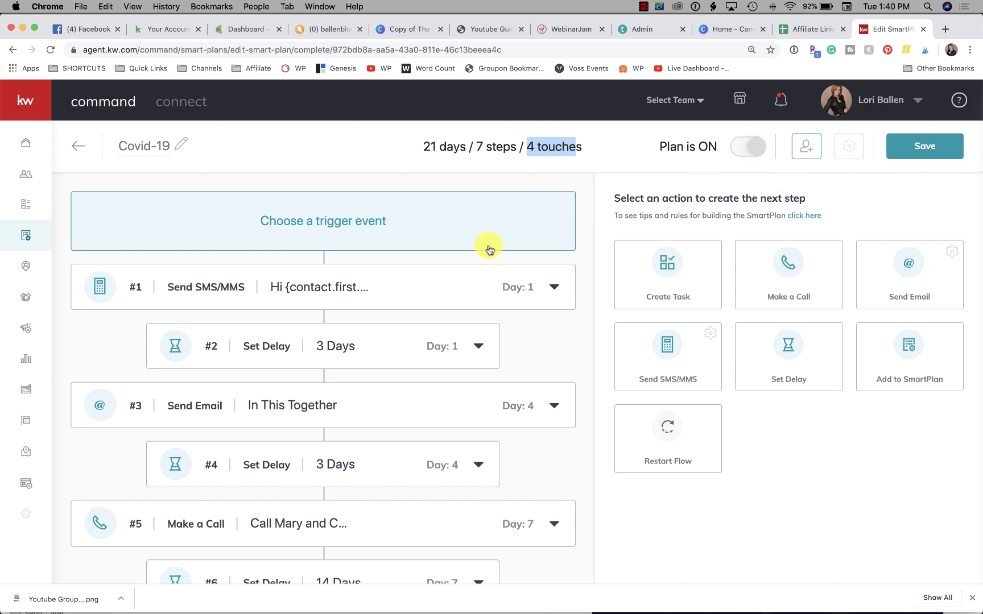
click(806, 151)
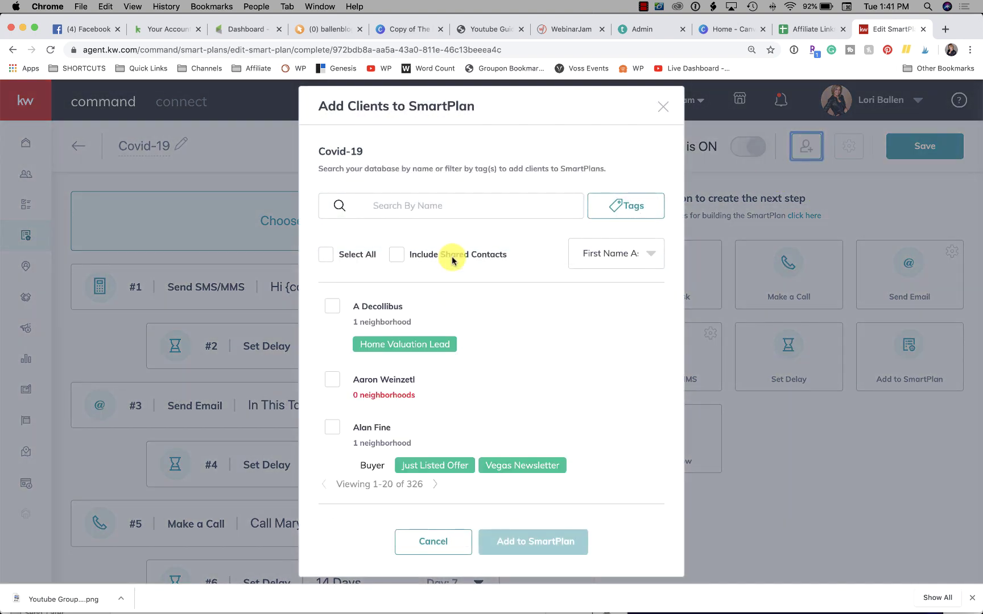
scroll(458, 334, down, 10)
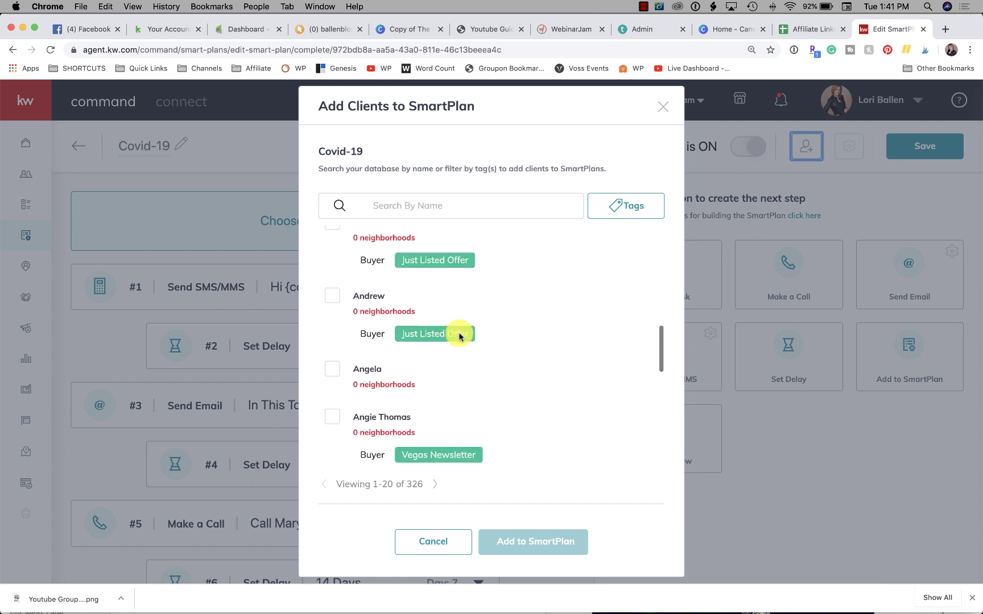
scroll(460, 334, down, 5)
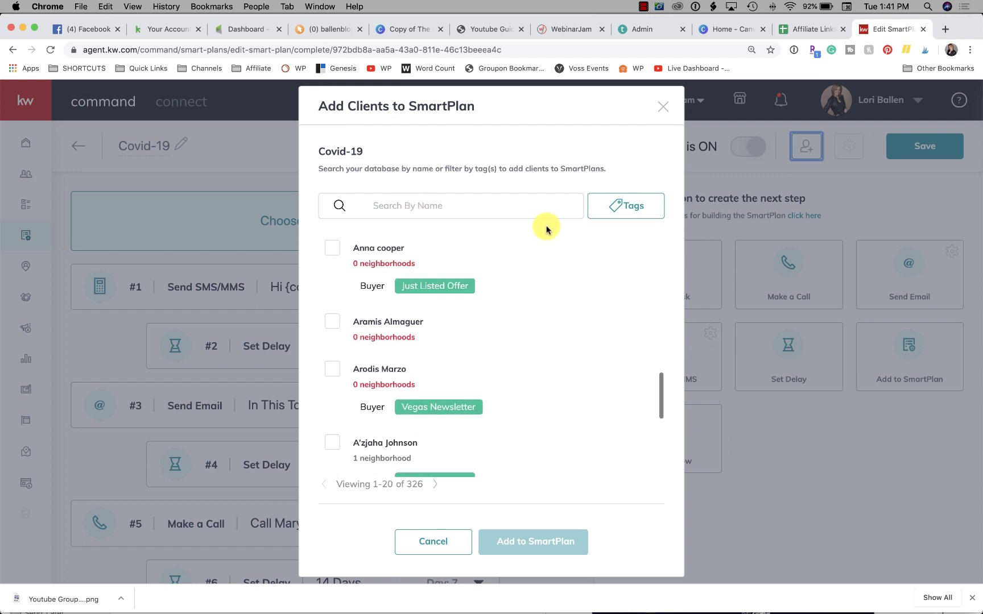
click(435, 545)
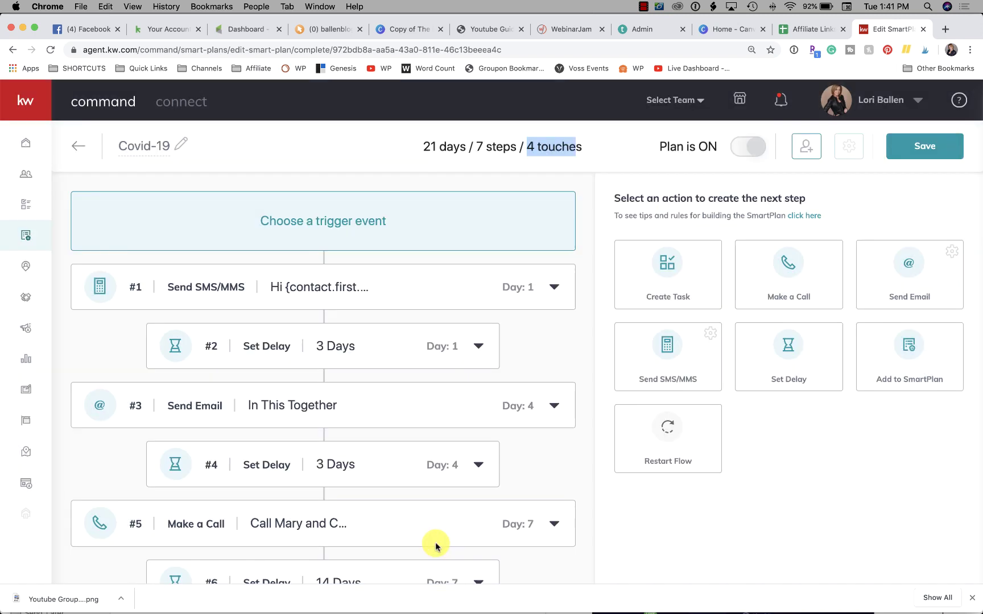
Open Contacts in a new browser tab and open the record of the third contact in the list
right_click(27, 178)
click(44, 181)
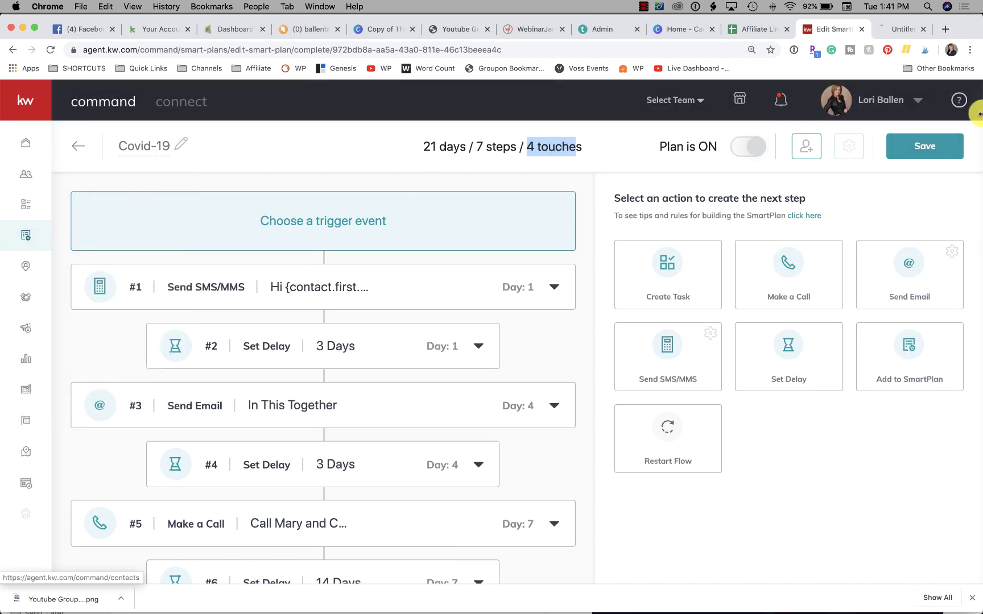
click(878, 35)
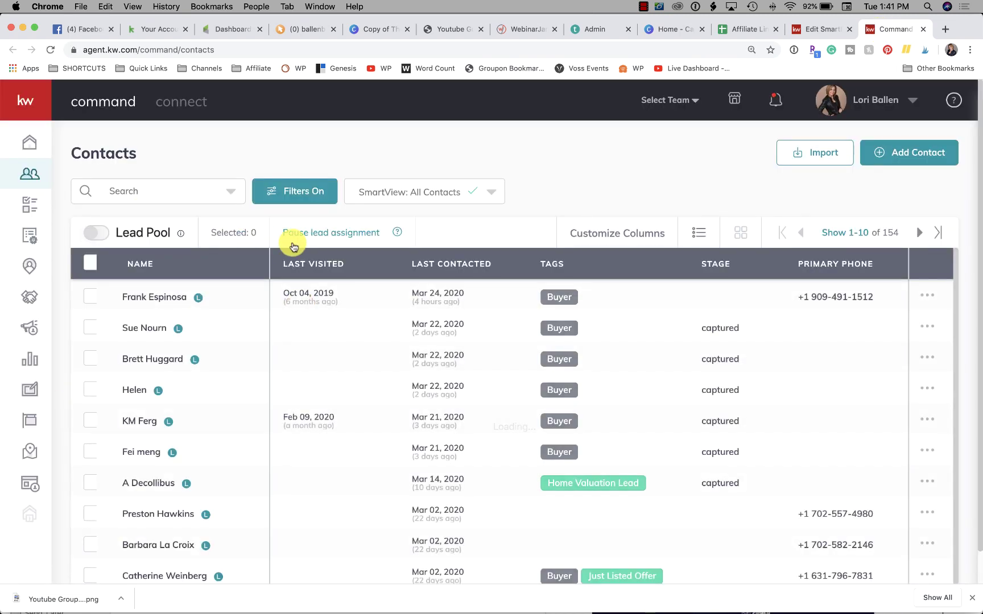
click(170, 359)
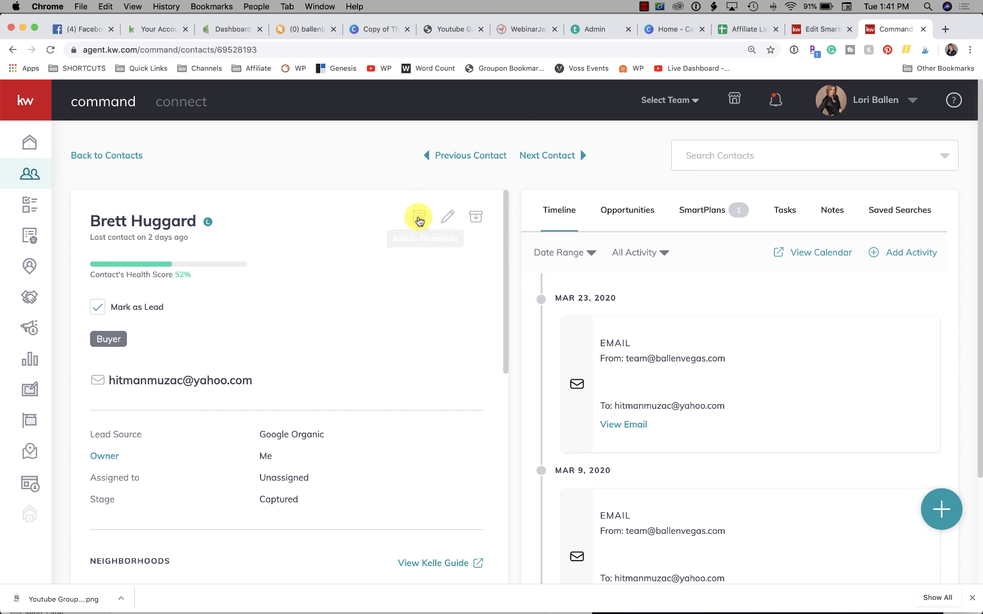
triple_click(389, 216)
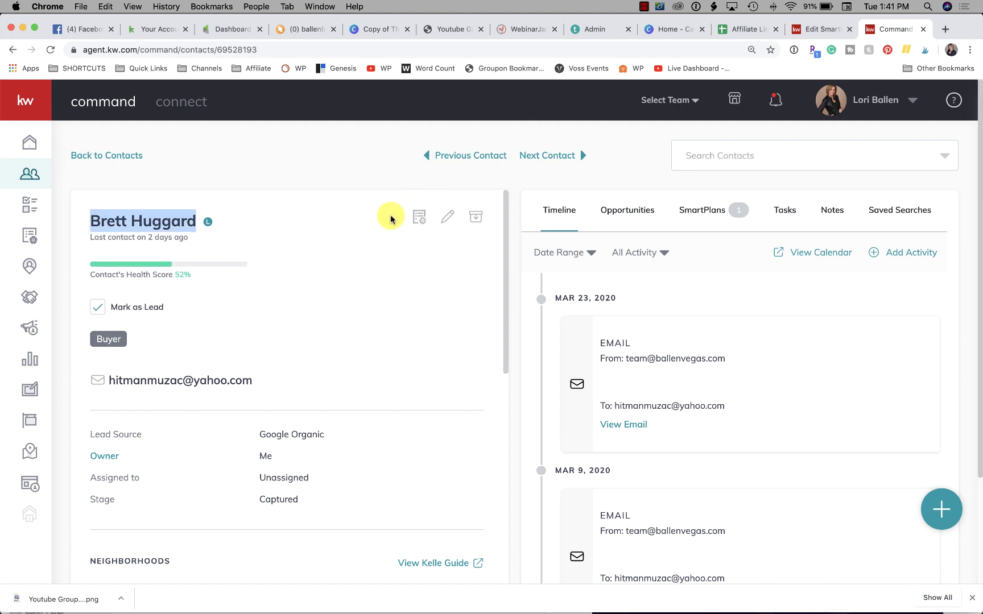
Search for "covi" among the SmartPlans this contact can be added to and leave the selection without subscribing the contact
click(420, 217)
click(770, 220)
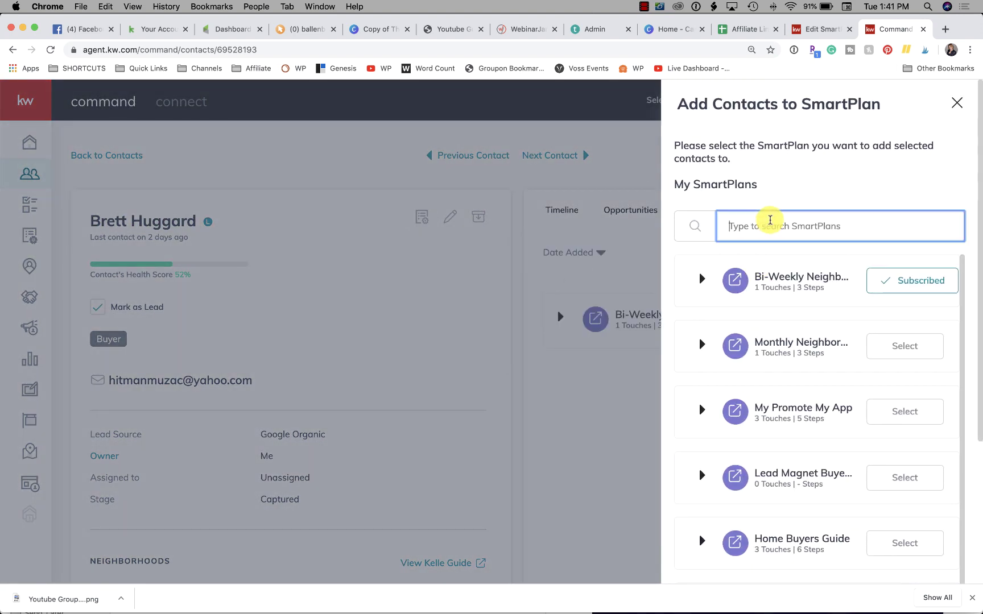
text(cov)
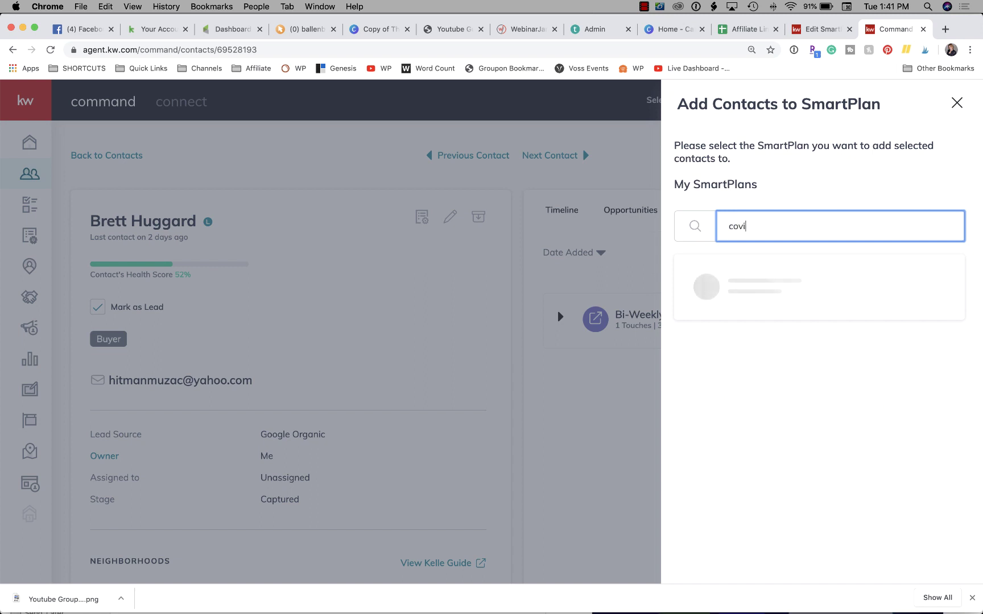
text(i)
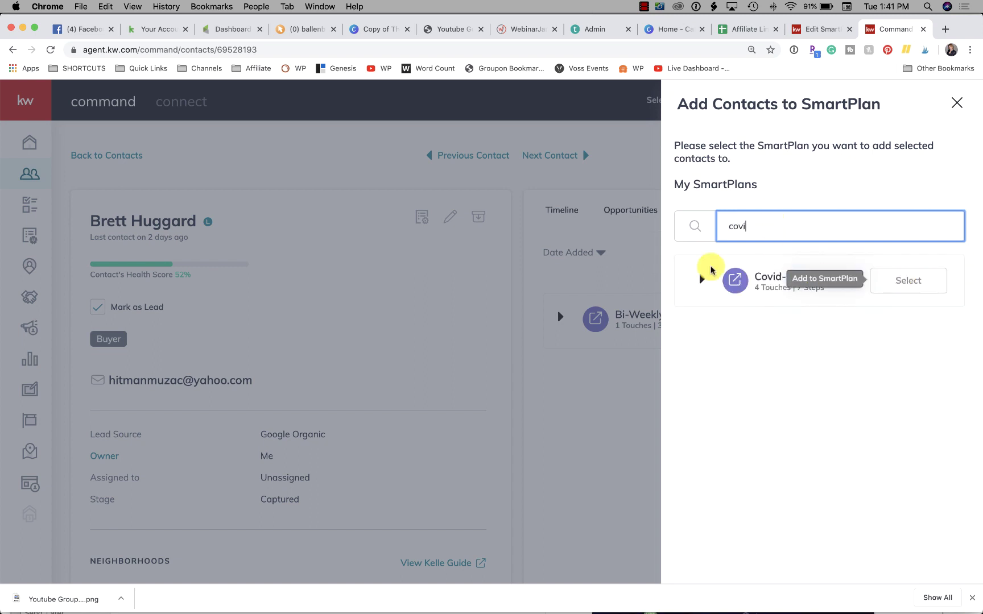
click(404, 260)
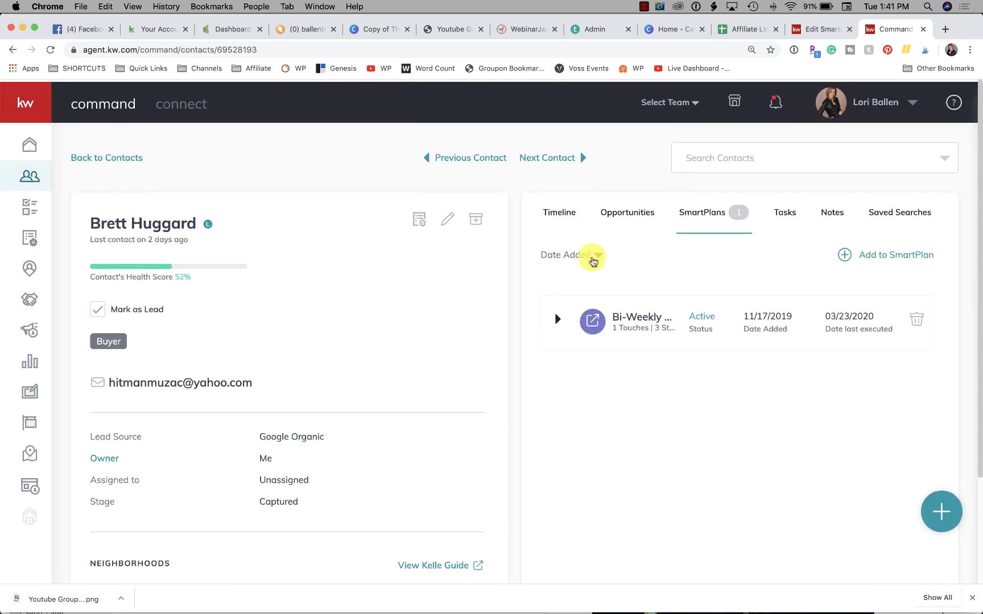